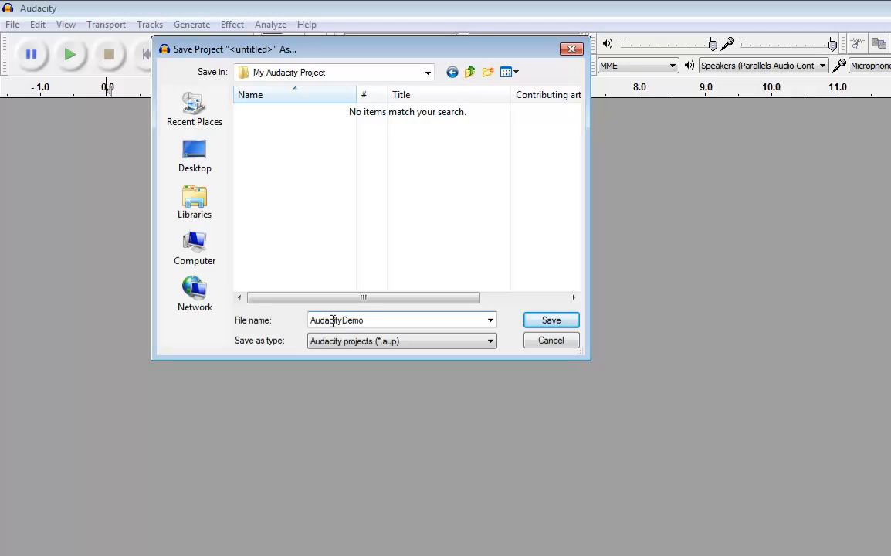
# Save the project as AudacityDemo in the My Audacity Project folder and record an audio track of about 41 seconds.
pyautogui.click(552, 319)
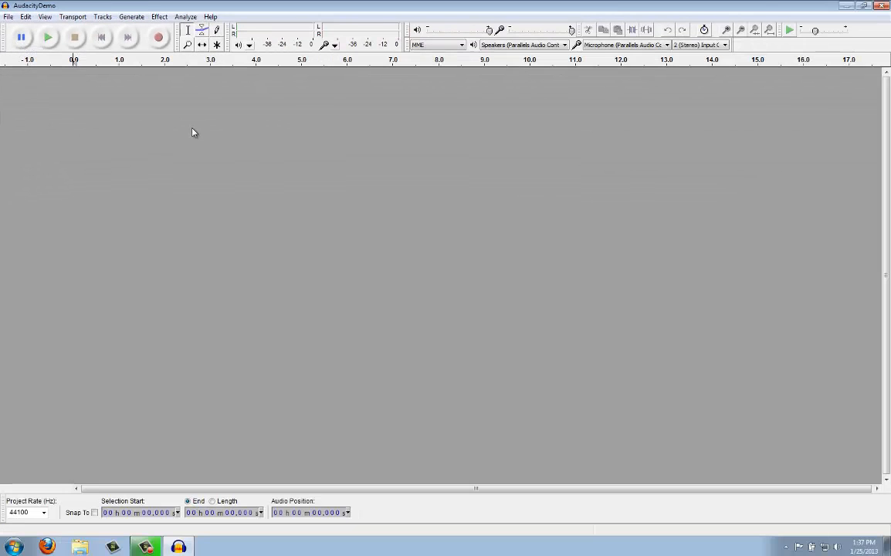
pyautogui.click(159, 37)
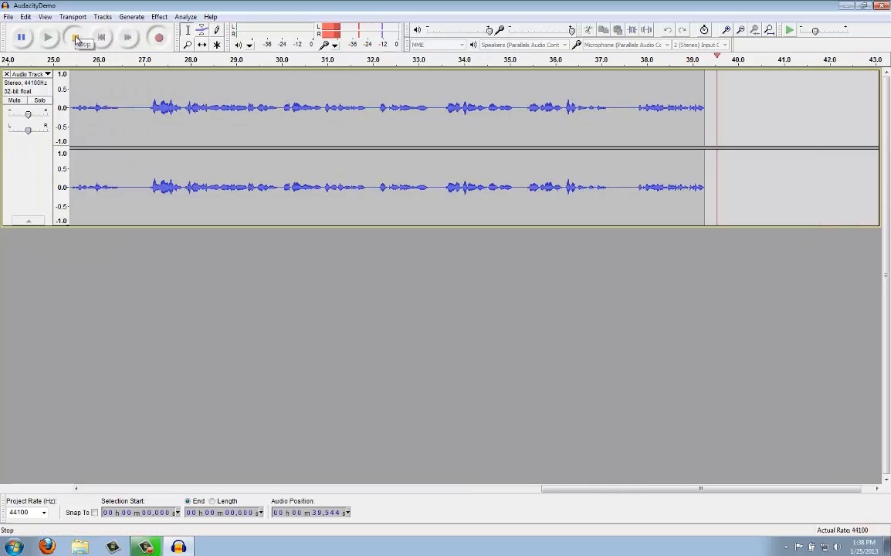
pyautogui.click(75, 41)
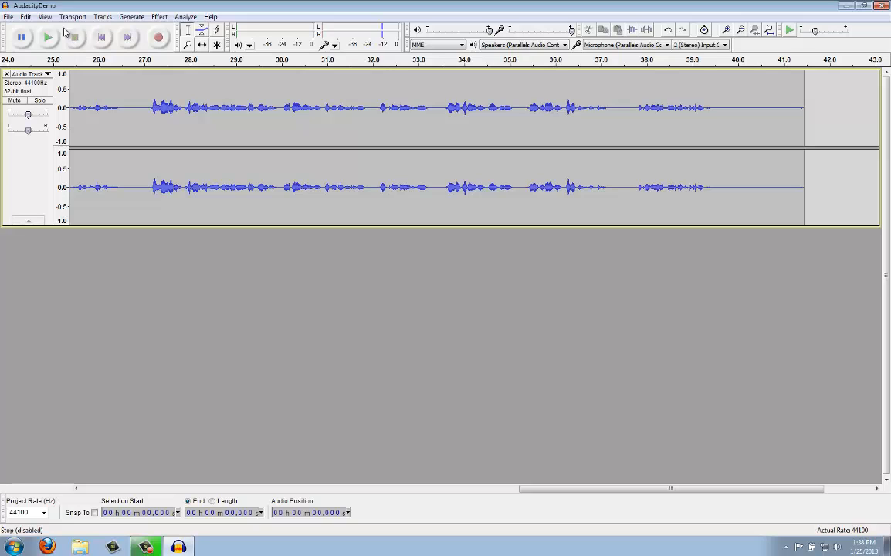
# Play back parts of the recording from the start, from about 3.3 s and from about 1.4 s, and return to the beginning.
pyautogui.click(50, 38)
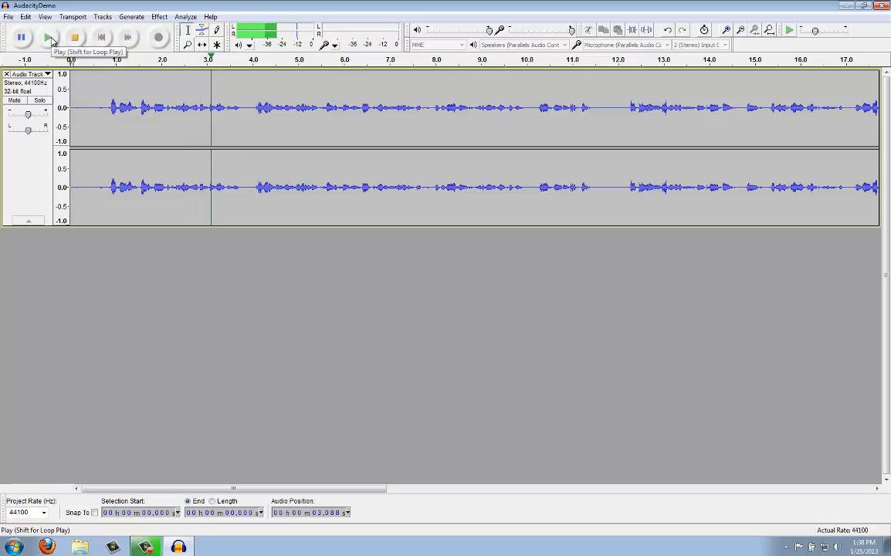
pyautogui.click(75, 37)
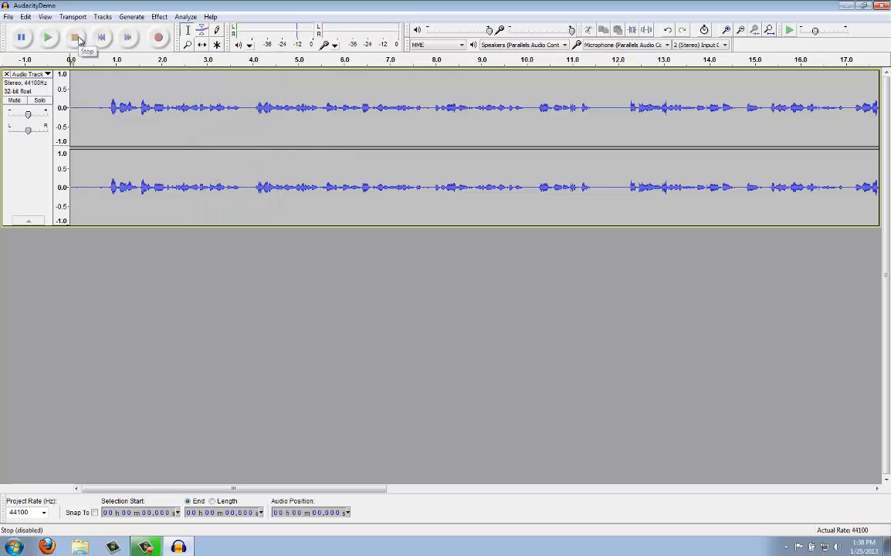
pyautogui.click(221, 79)
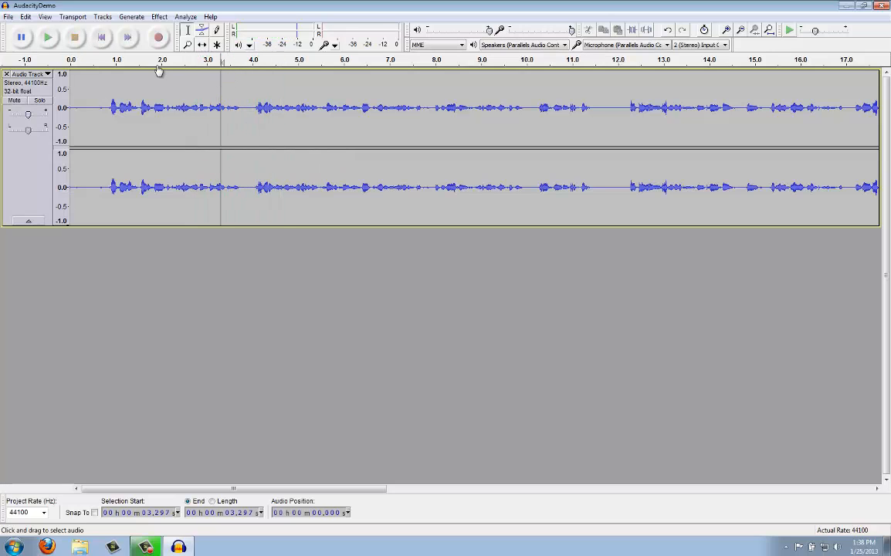
pyautogui.click(49, 39)
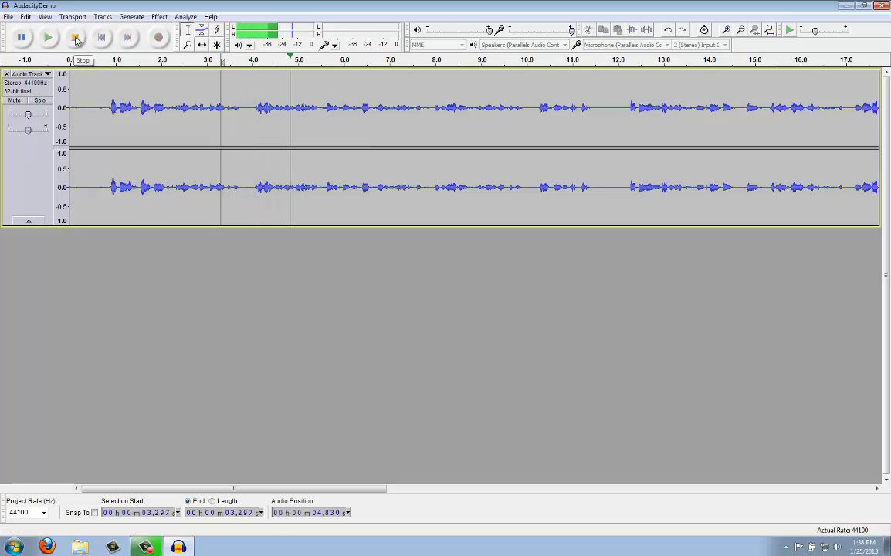
pyautogui.click(76, 39)
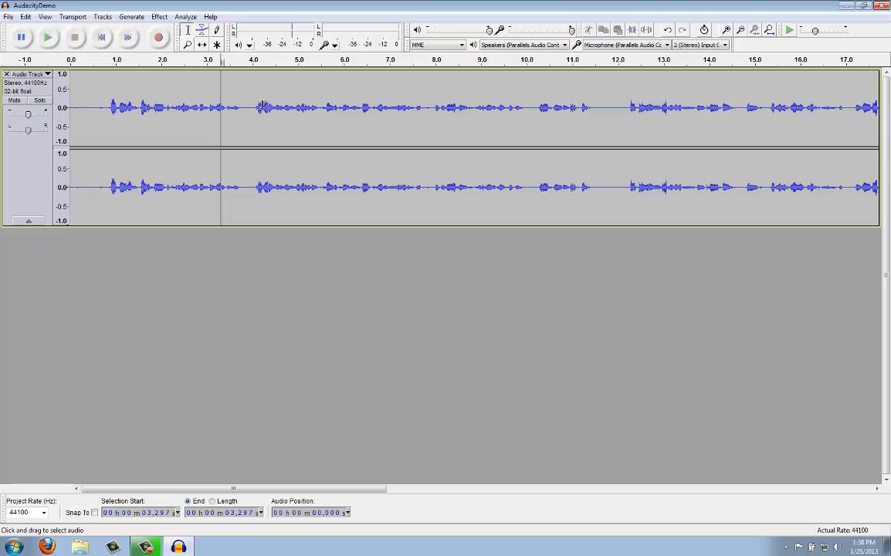
pyautogui.click(135, 91)
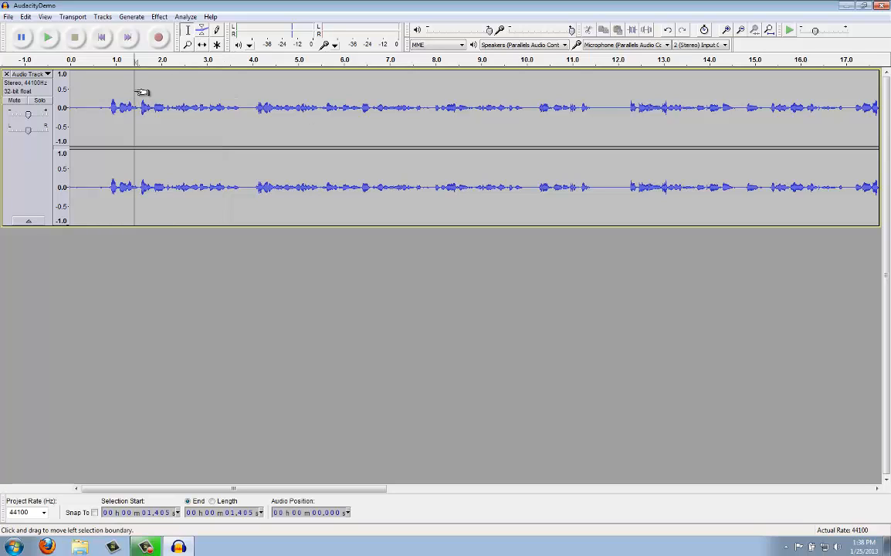
pyautogui.click(53, 40)
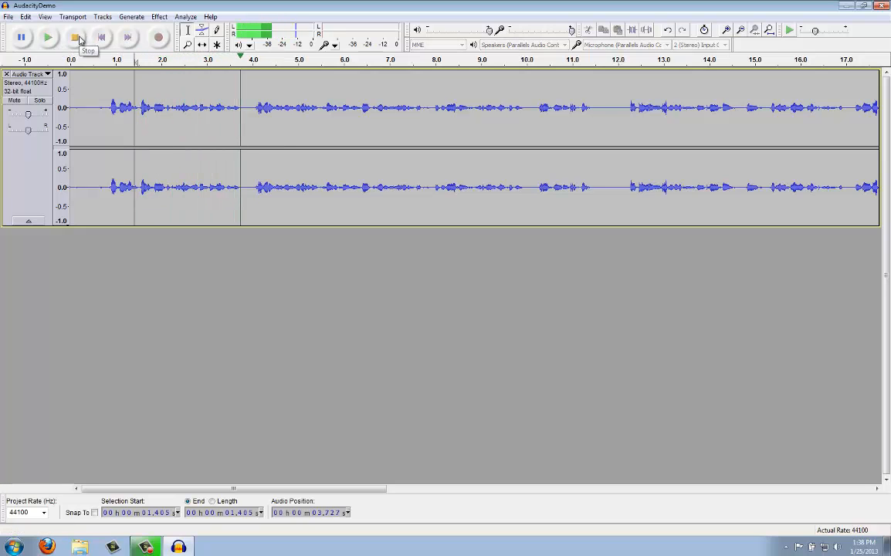
pyautogui.click(78, 38)
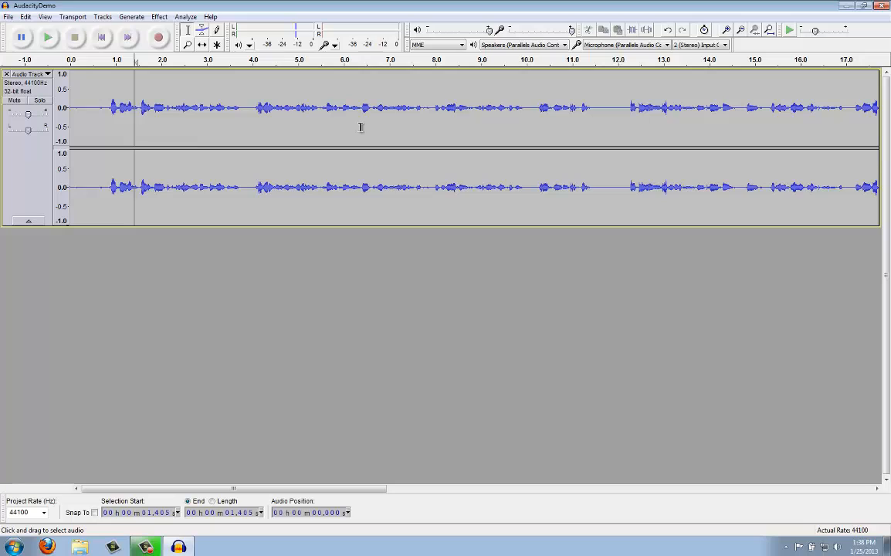
pyautogui.click(100, 38)
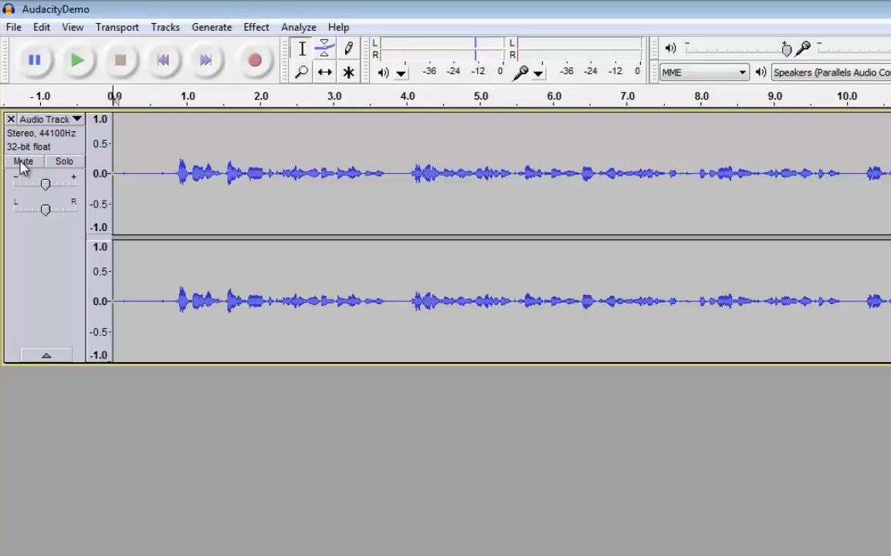
# Record a second track of about 4.5 seconds with the first track muted, and unmute the first track after stopping.
pyautogui.click(14, 101)
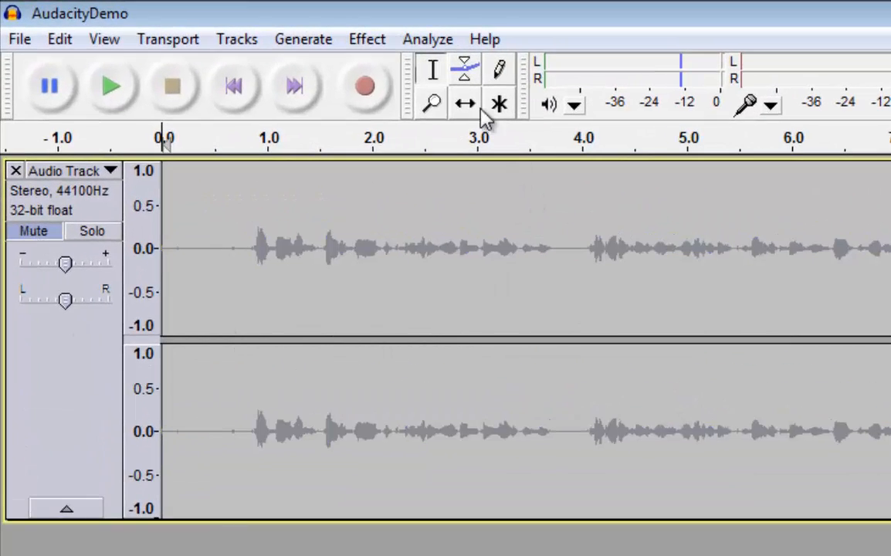
pyautogui.click(367, 88)
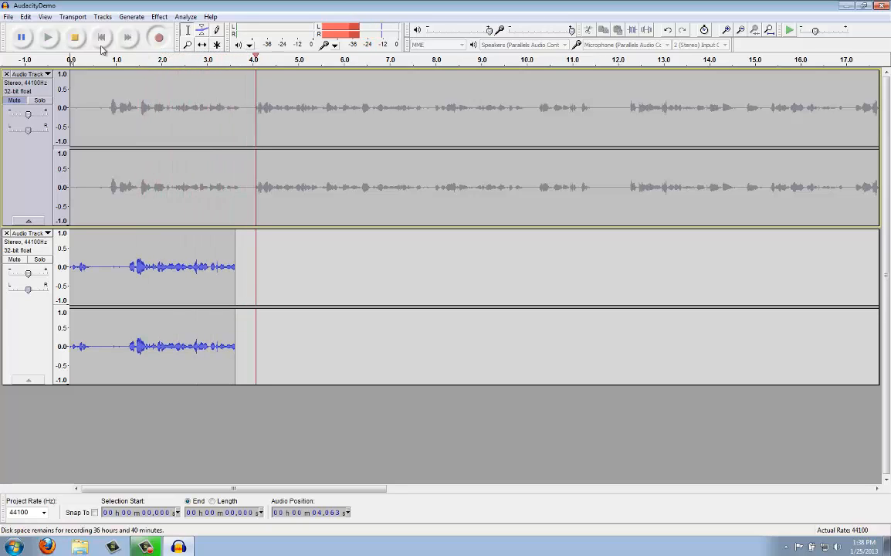
pyautogui.click(74, 37)
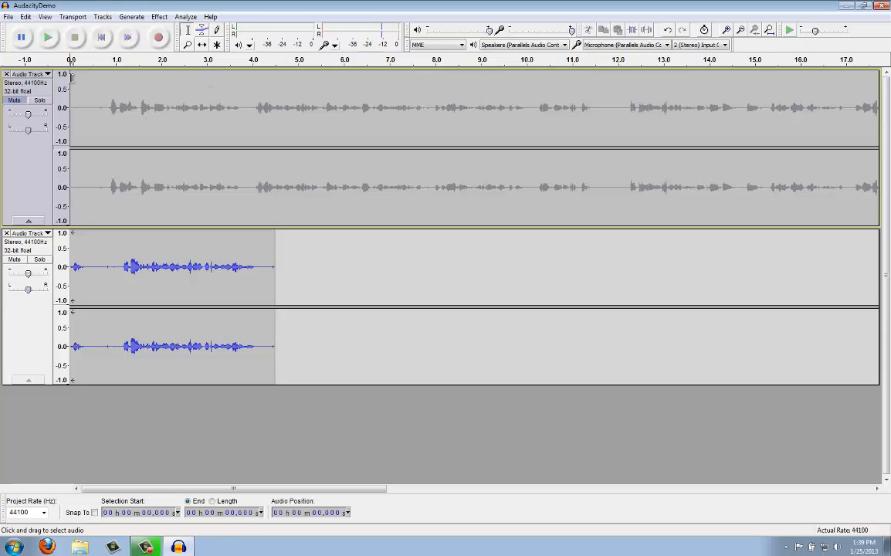
pyautogui.click(15, 101)
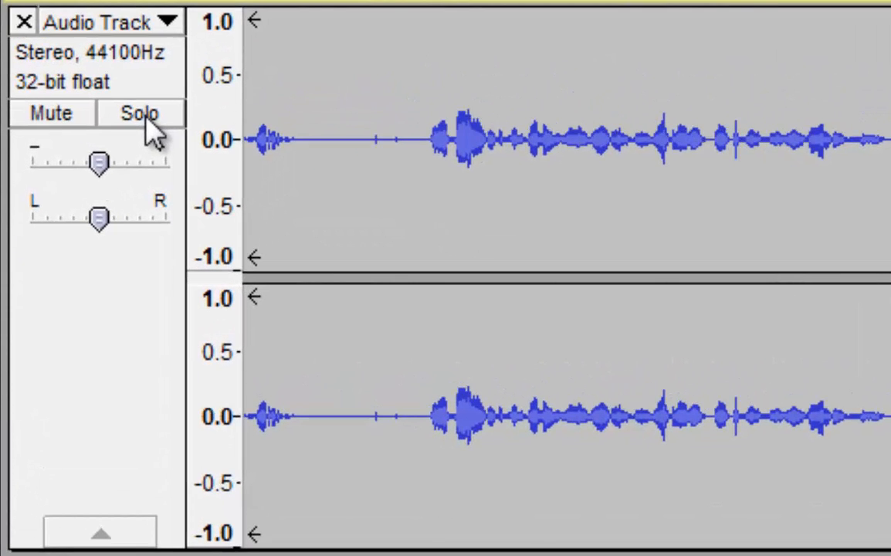
# Play the second track in solo, turn its solo off and delete that track.
pyautogui.click(143, 118)
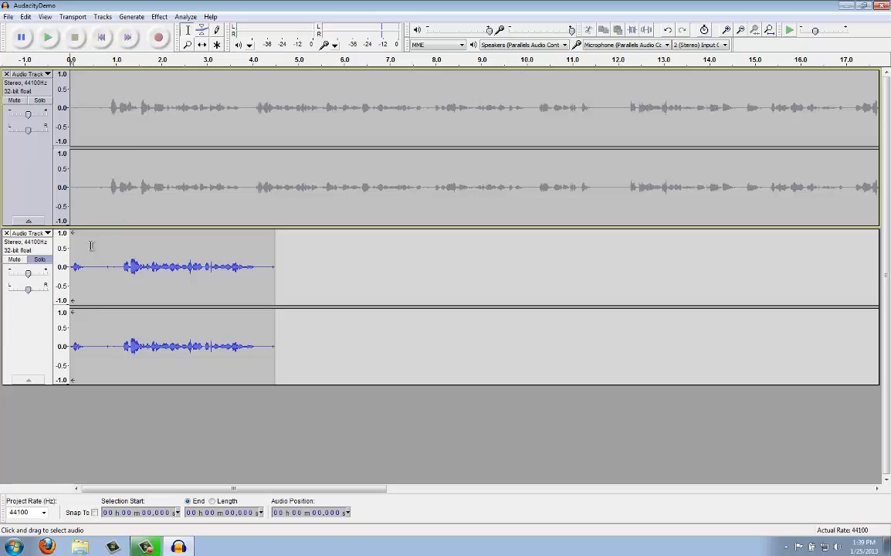
pyautogui.click(49, 38)
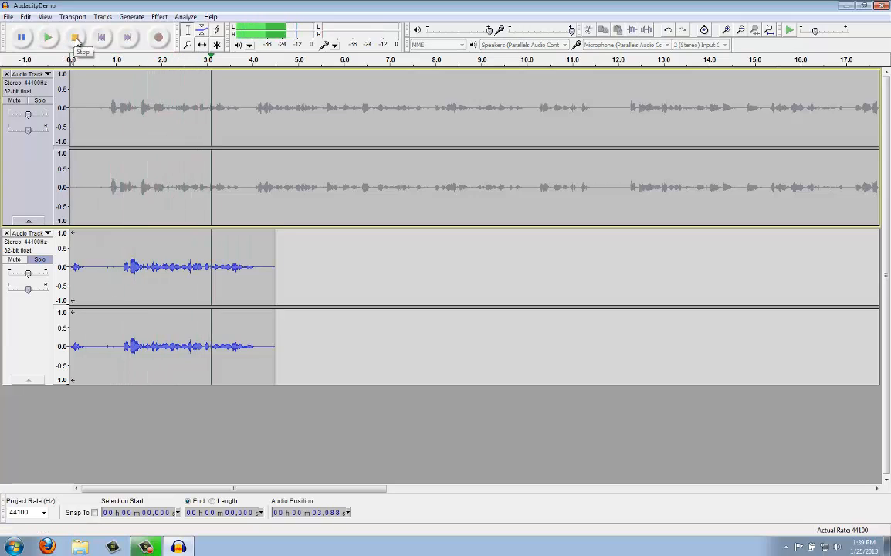
pyautogui.click(76, 39)
pyautogui.click(39, 260)
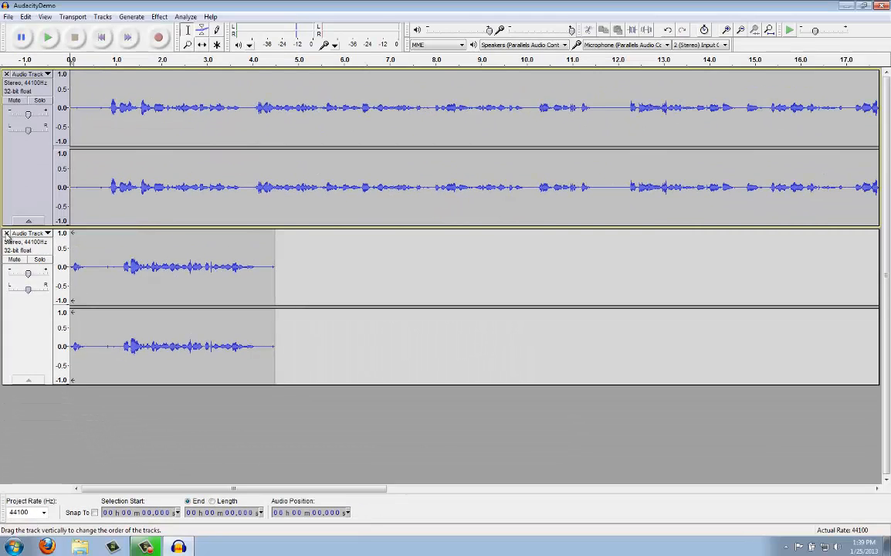
pyautogui.click(6, 234)
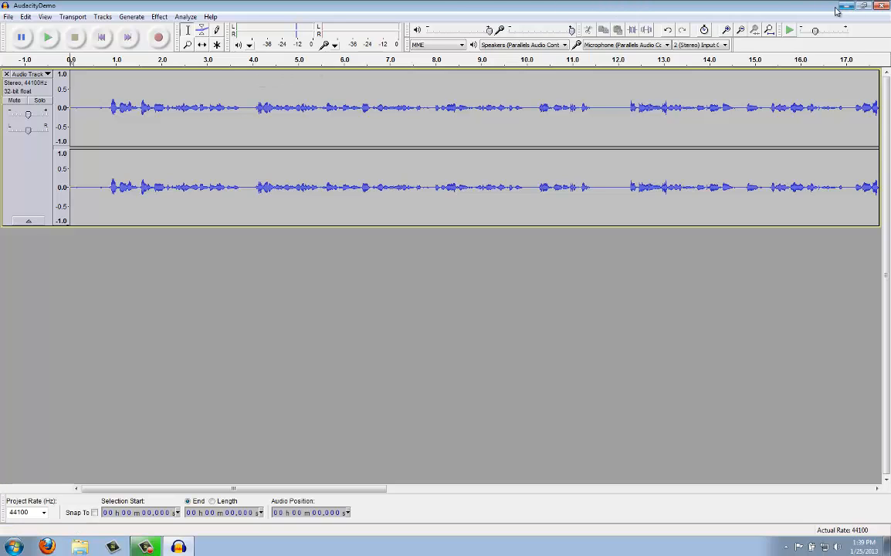
# Reduce the project to a smaller window and add the Heartland song to it from the Sample Music folder in Windows Explorer.
pyautogui.click(866, 7)
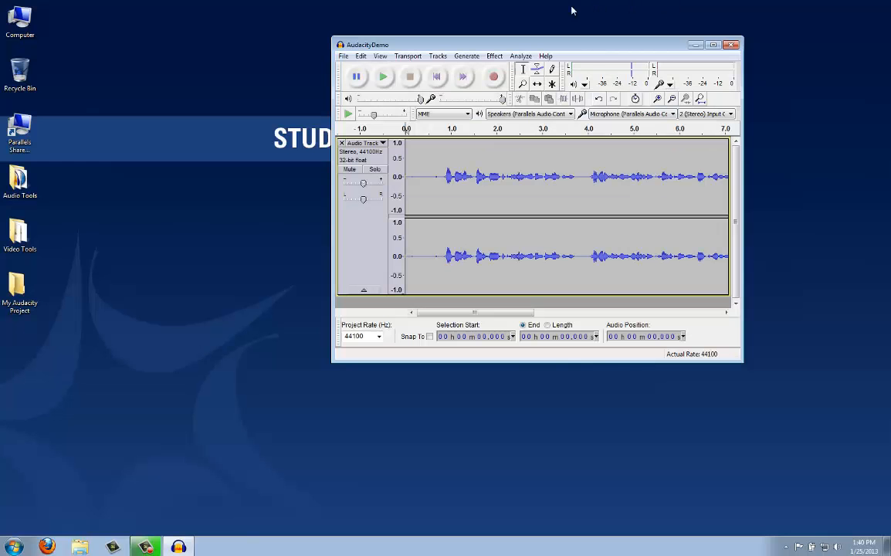
pyautogui.moveTo(432, 46); pyautogui.dragTo(469, 36)
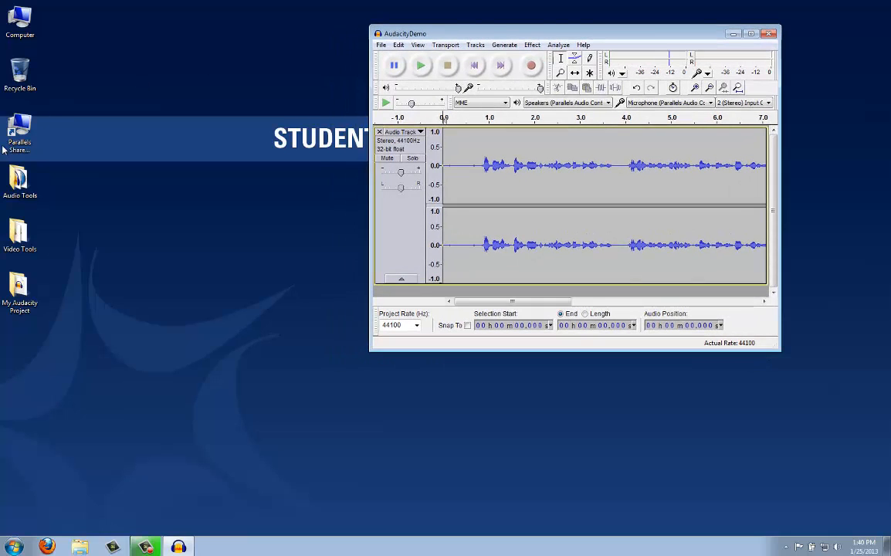
pyautogui.doubleClick(22, 27)
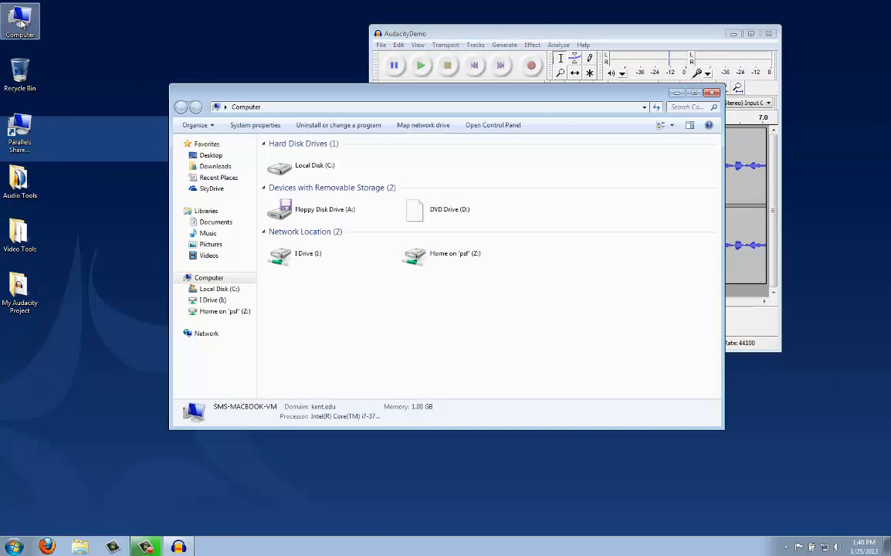
pyautogui.click(210, 233)
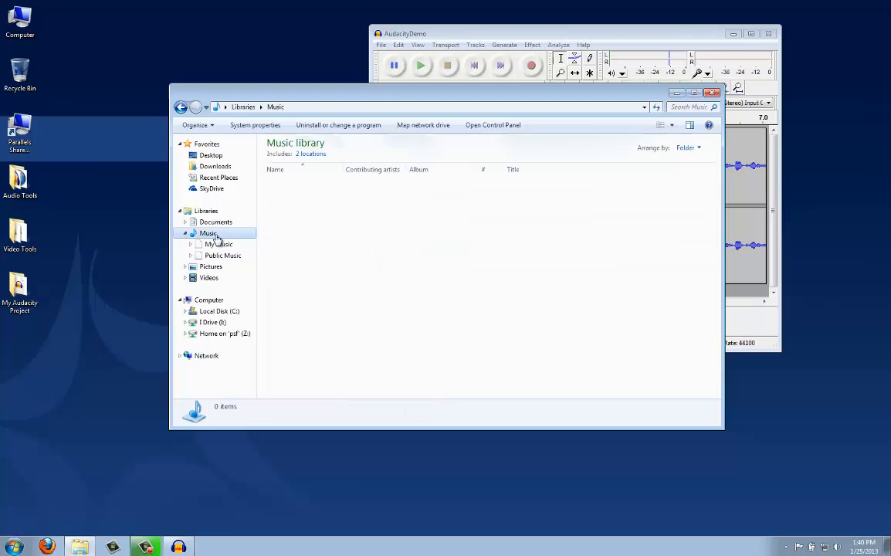
pyautogui.doubleClick(309, 197)
pyautogui.moveTo(338, 91); pyautogui.dragTo(116, 75)
pyautogui.moveTo(68, 179); pyautogui.dragTo(632, 209)
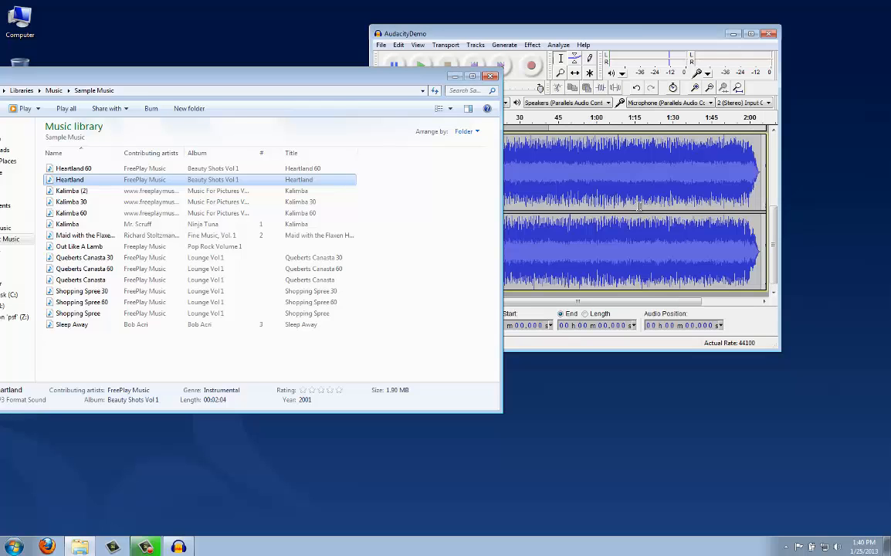
# Maximize the project window and delete the Heartland track.
pyautogui.moveTo(653, 33); pyautogui.dragTo(511, 14)
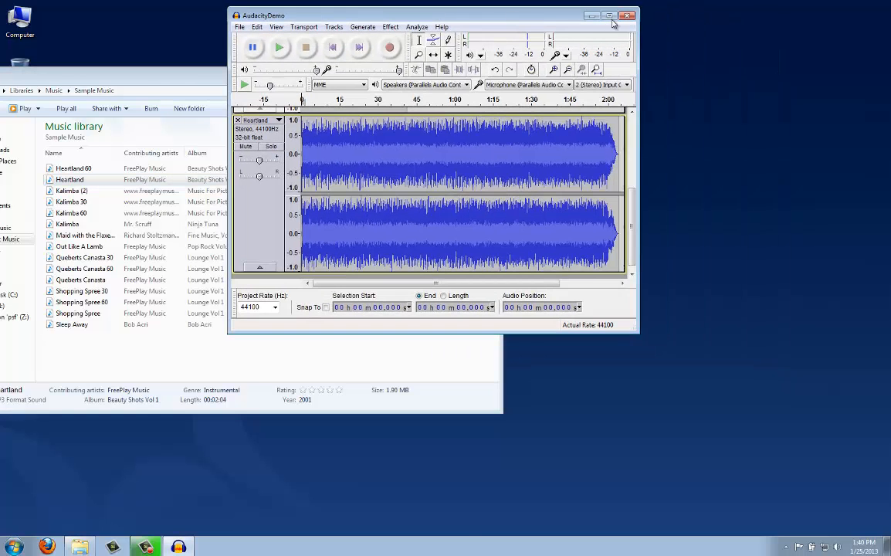
pyautogui.click(613, 17)
pyautogui.scroll(2, 319, 199)
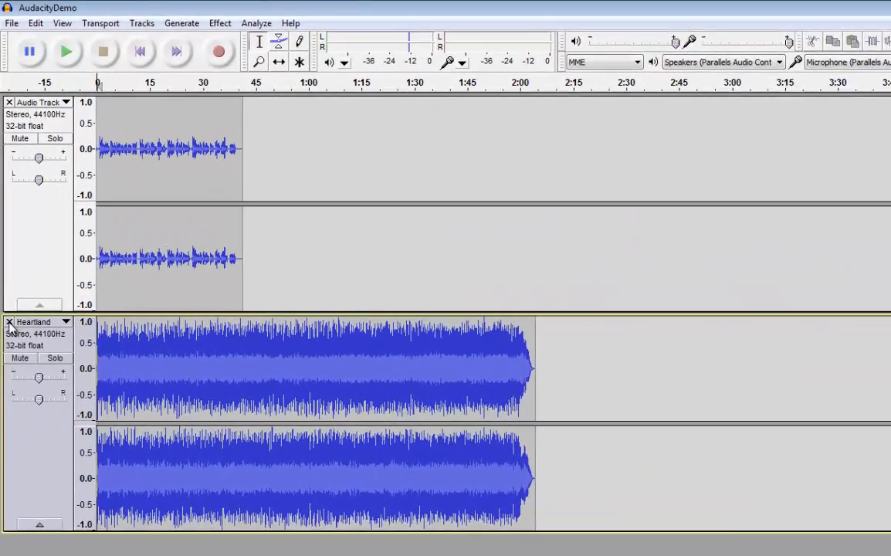
pyautogui.click(6, 232)
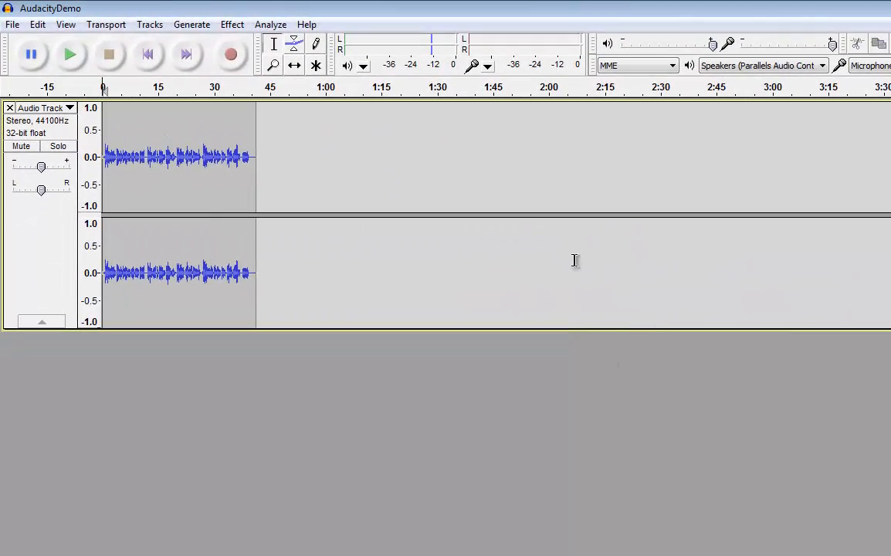
# Import the Heartland audio file from the Sample Music folder as a second track.
pyautogui.click(16, 25)
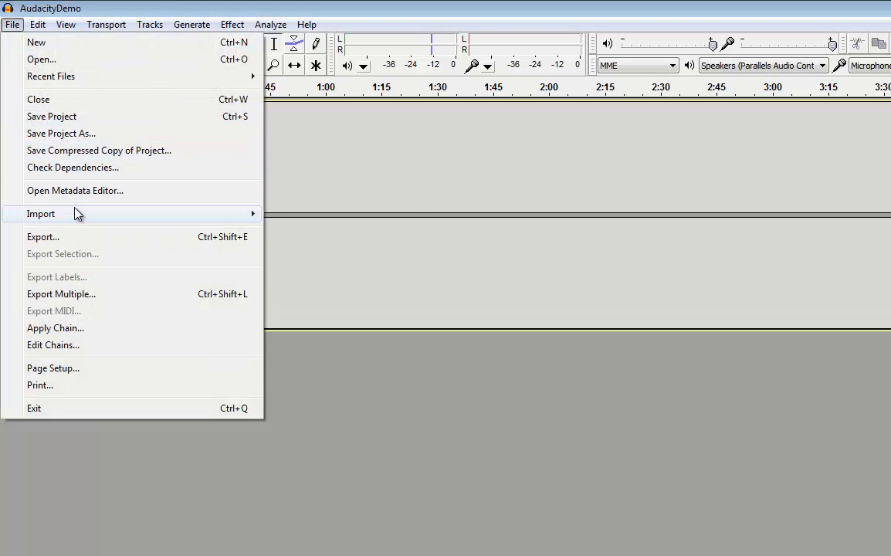
pyautogui.moveTo(78, 210)
pyautogui.click(283, 218)
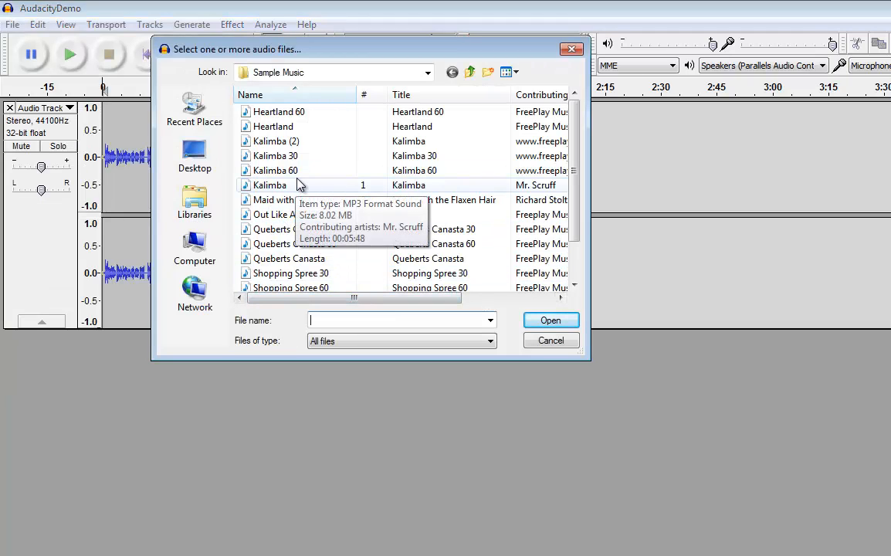
pyautogui.click(268, 128)
pyautogui.click(431, 255)
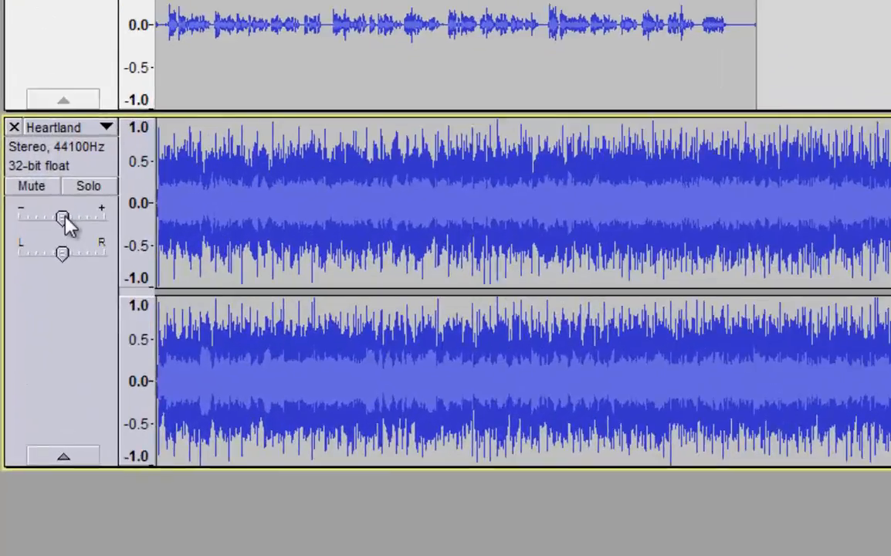
# Lower the gain of the Heartland track and solo that track.
pyautogui.moveTo(28, 273)
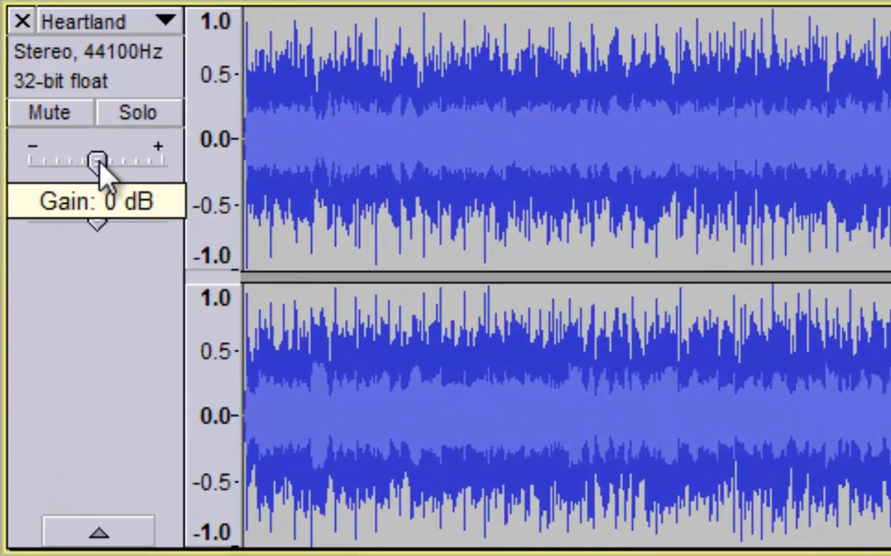
pyautogui.moveTo(99, 163); pyautogui.dragTo(56, 167)
pyautogui.click(123, 116)
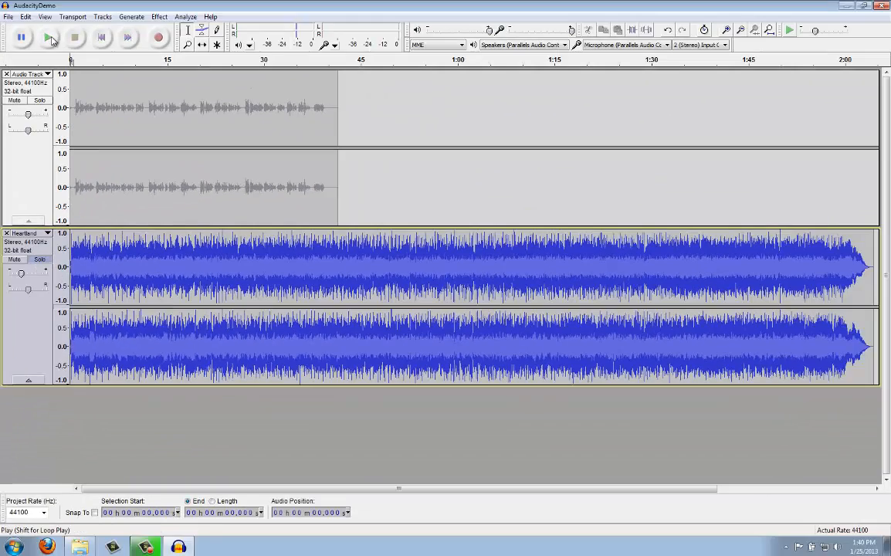
# Play the soloed Heartland track while lowering its gain slightly further, and stop playback.
pyautogui.click(50, 38)
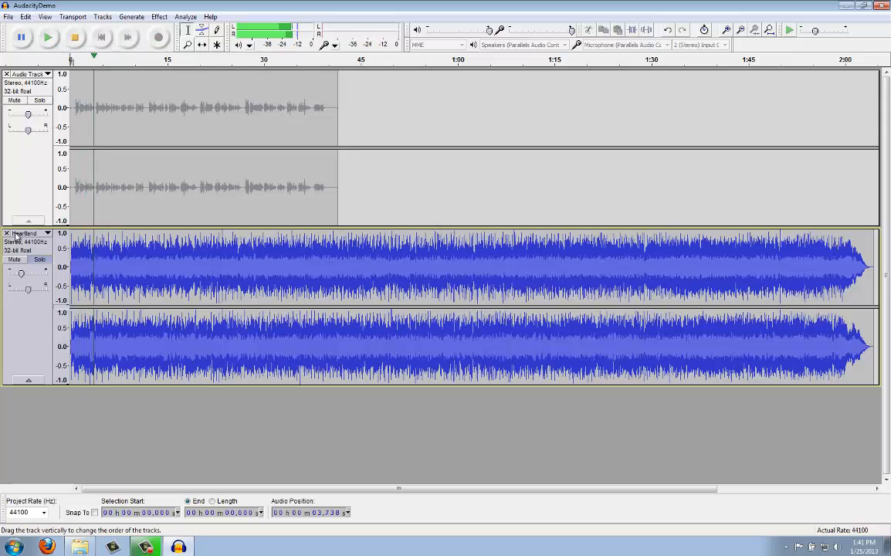
pyautogui.moveTo(21, 275); pyautogui.dragTo(22, 278)
pyautogui.click(74, 38)
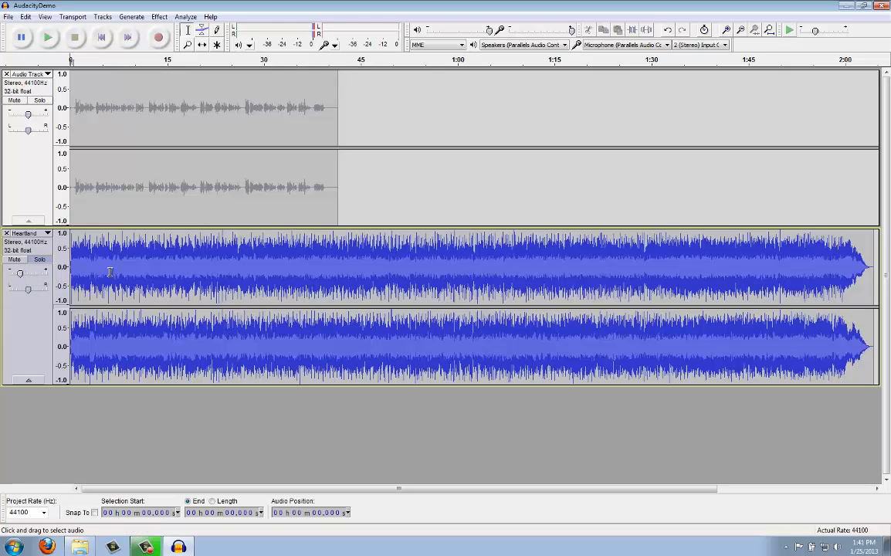
# Turn off solo on the Heartland track and try shifting the voice track in time with the Time Shift tool.
pyautogui.click(42, 261)
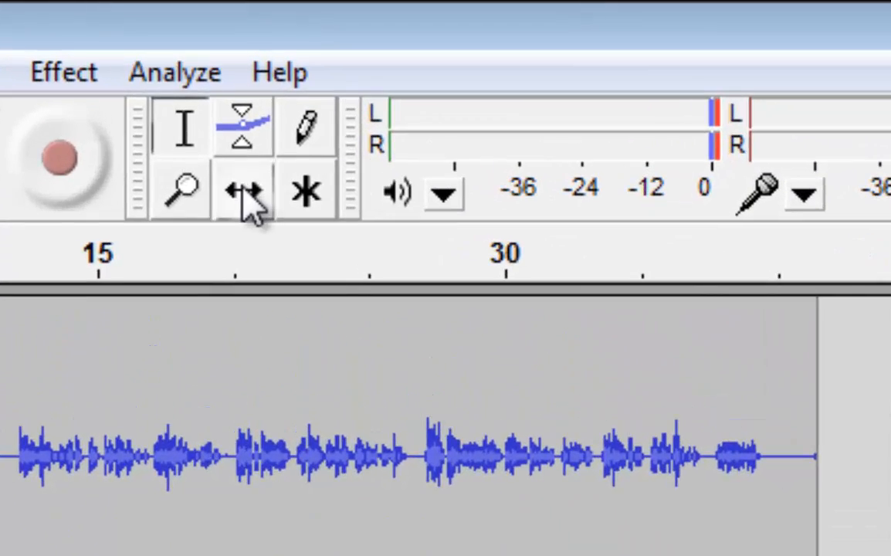
pyautogui.click(202, 44)
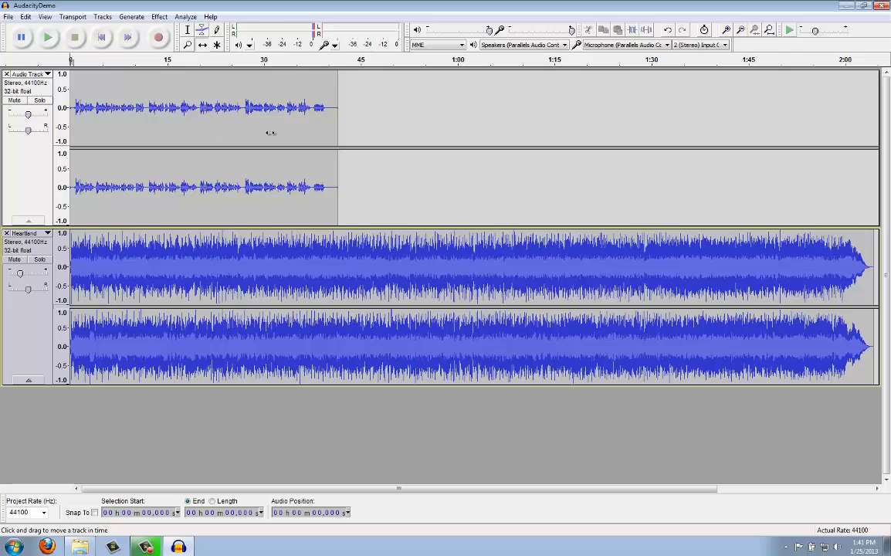
pyautogui.moveTo(118, 130); pyautogui.dragTo(80, 112)
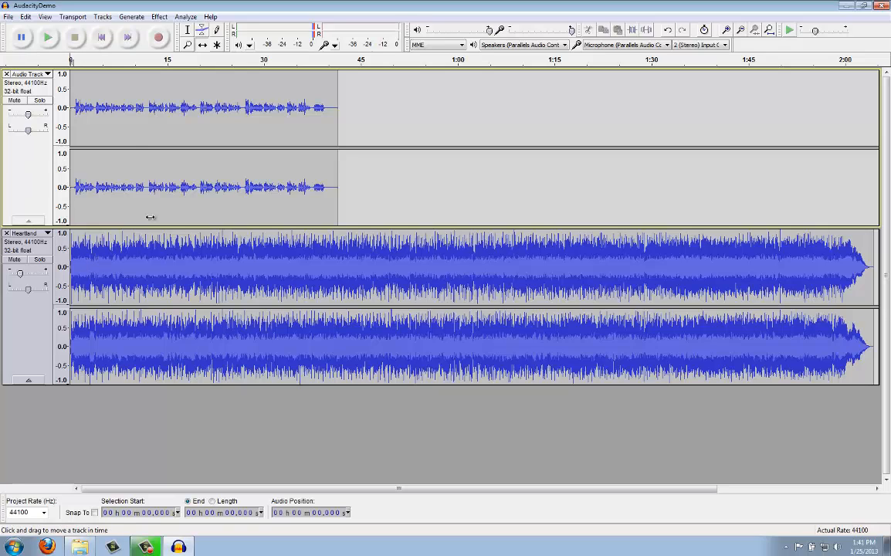
# Solo the Heartland track, play its intro, and set and audition a start point at about 6.07 seconds.
pyautogui.click(41, 261)
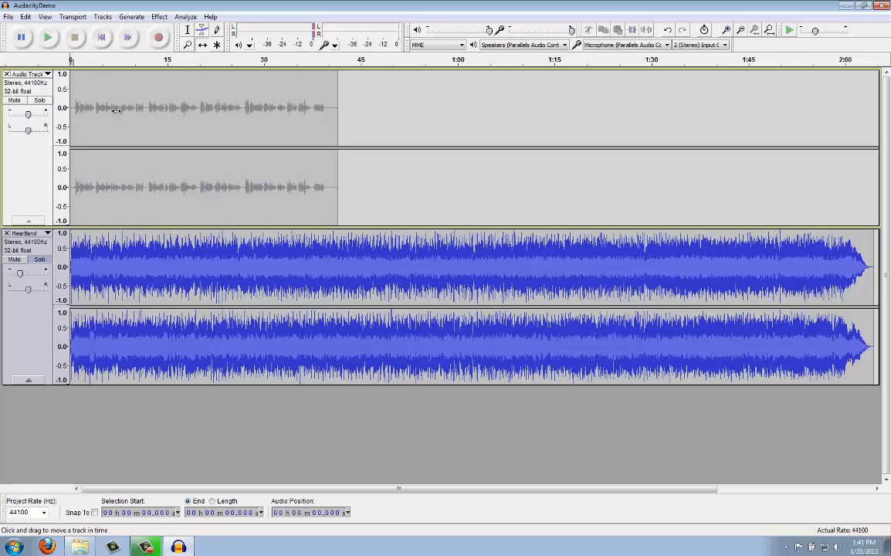
pyautogui.click(49, 38)
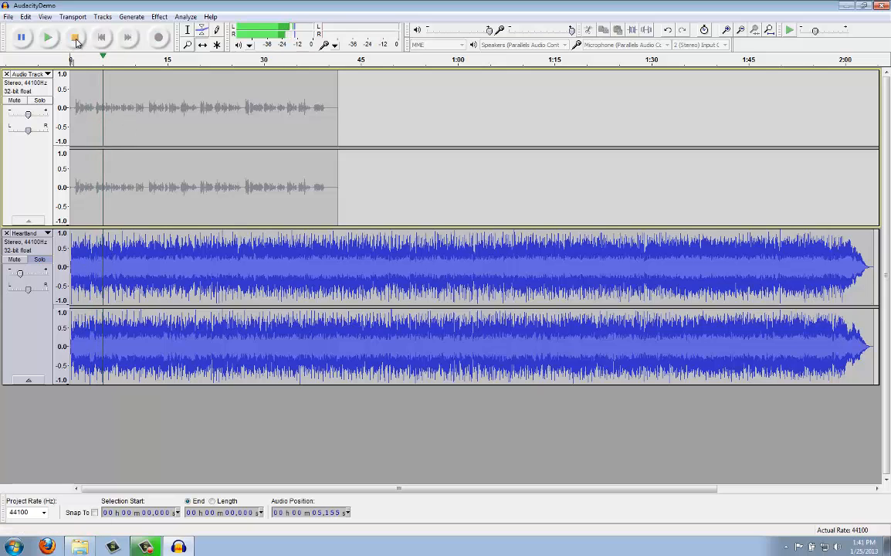
pyautogui.click(75, 38)
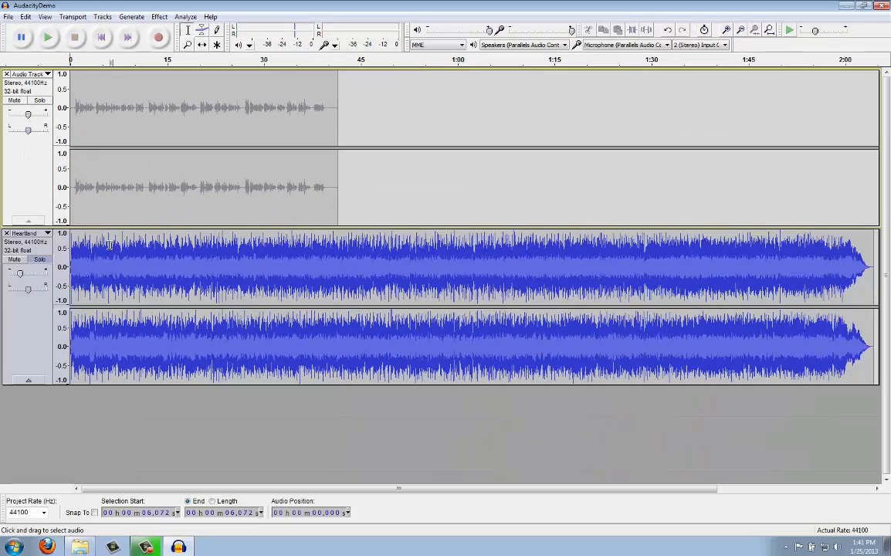
pyautogui.click(75, 347)
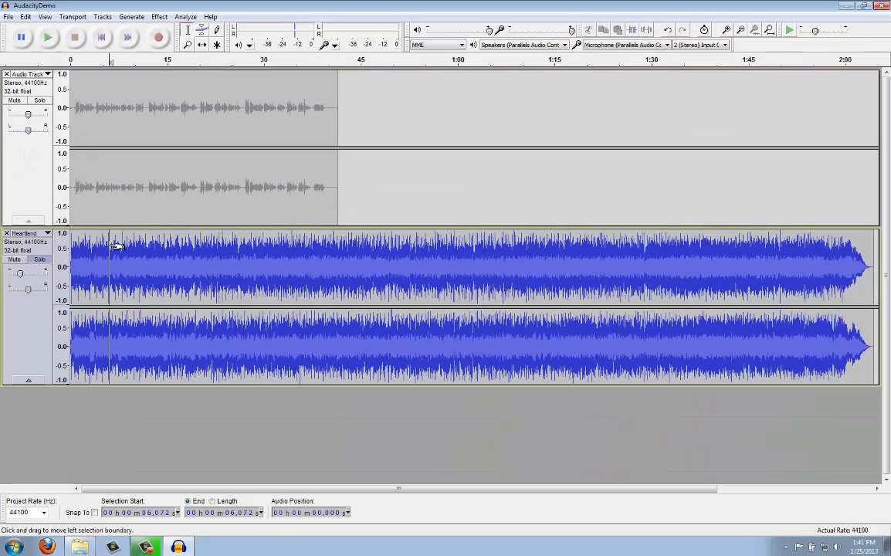
pyautogui.click(48, 38)
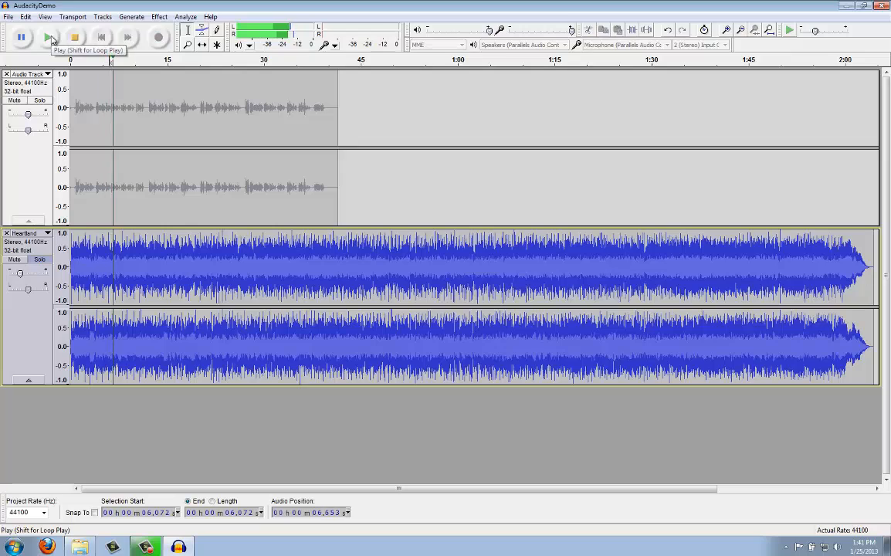
pyautogui.click(74, 38)
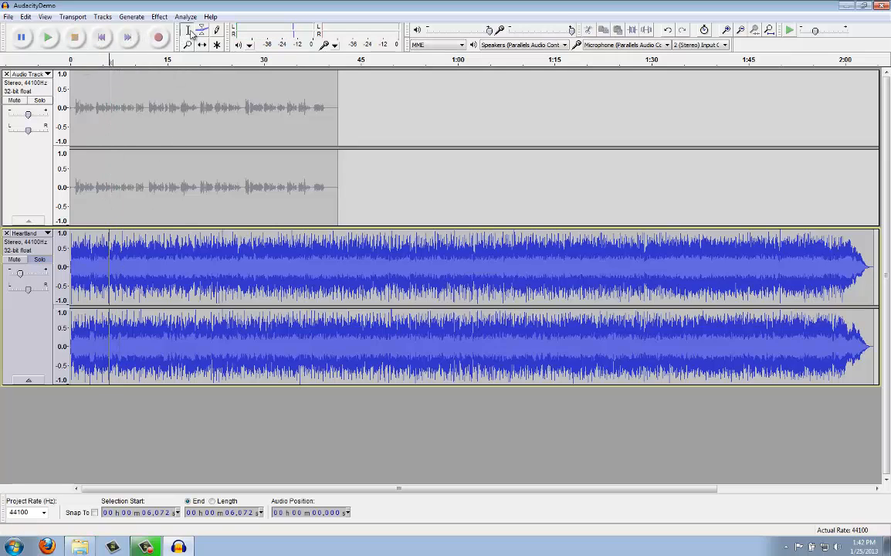
# Shift the voice track to start at the cursor at about 6.07 seconds, and turn off solo on the Heartland track.
pyautogui.click(39, 259)
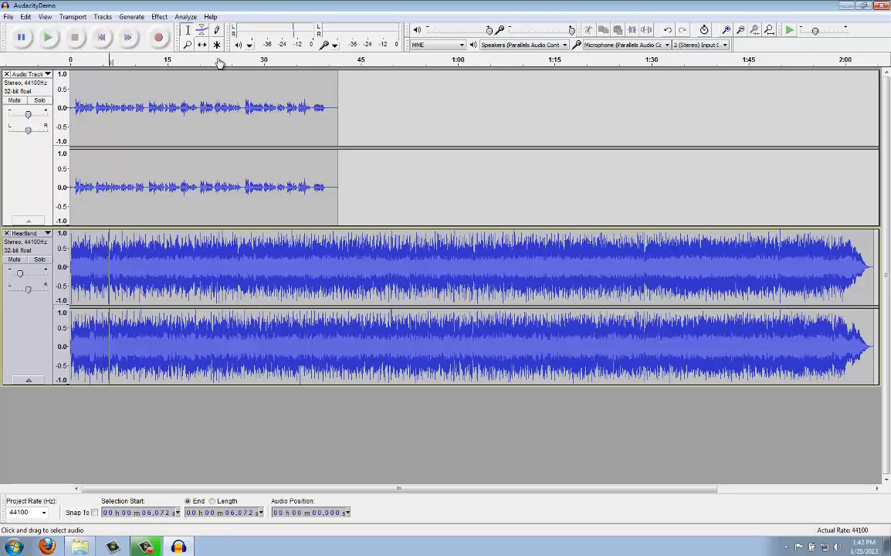
pyautogui.click(203, 47)
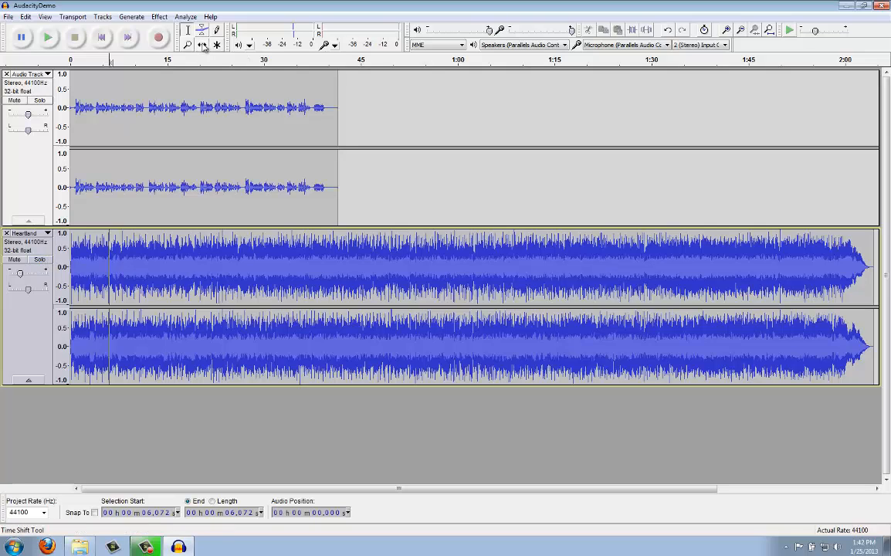
pyautogui.moveTo(94, 122); pyautogui.dragTo(135, 124)
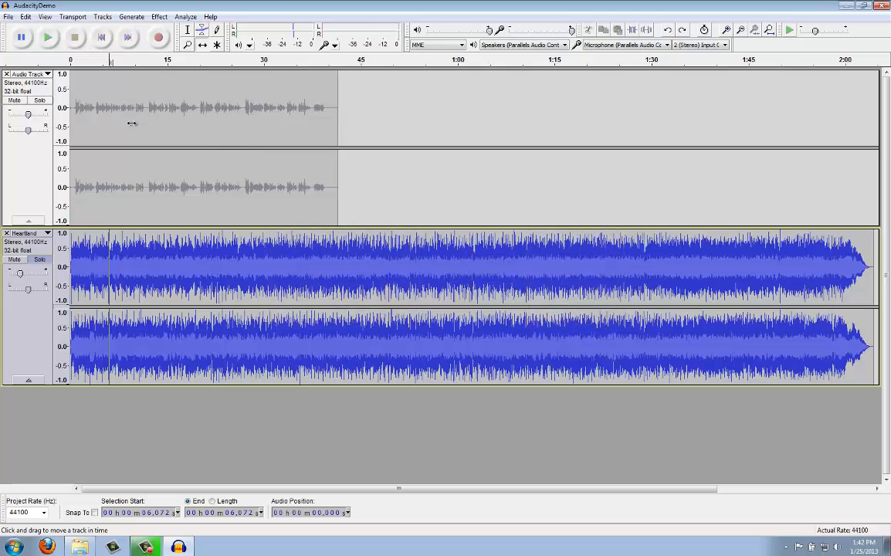
pyautogui.moveTo(132, 124); pyautogui.dragTo(159, 124)
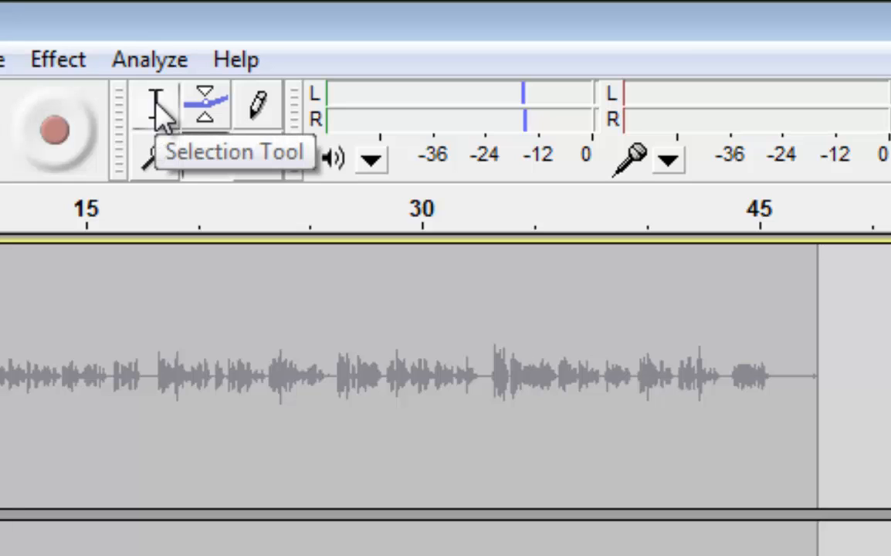
pyautogui.click(157, 112)
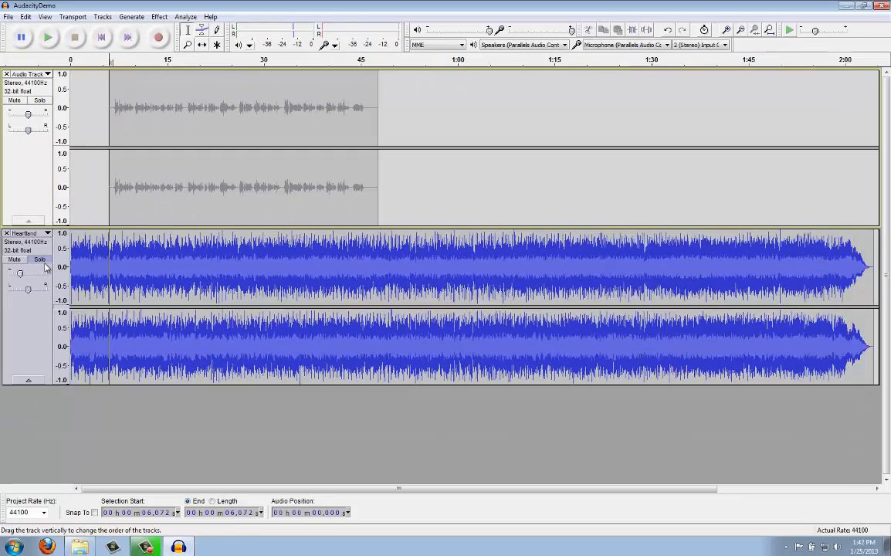
pyautogui.click(29, 282)
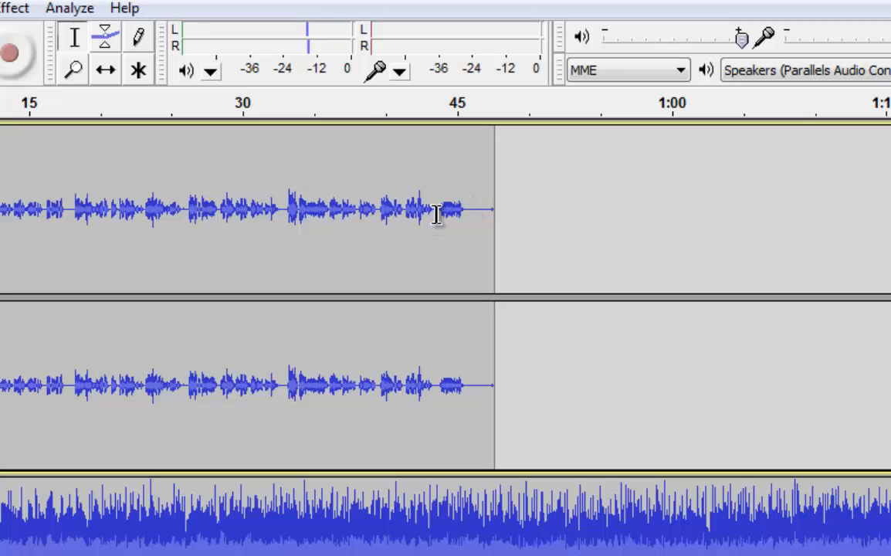
# Examine the end of the voice track closely to locate the silent gap before its last phrase.
pyautogui.moveTo(490, 183); pyautogui.dragTo(469, 183)
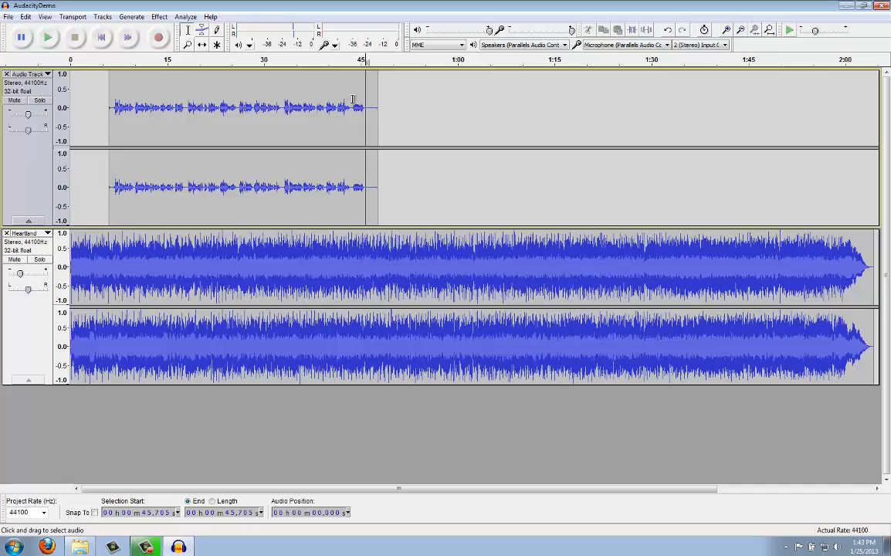
pyautogui.click(354, 100)
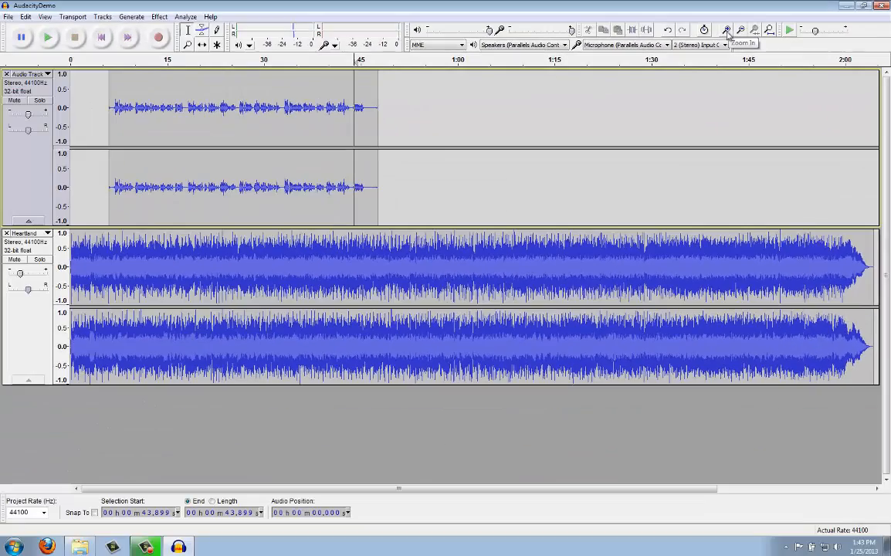
pyautogui.click(727, 31)
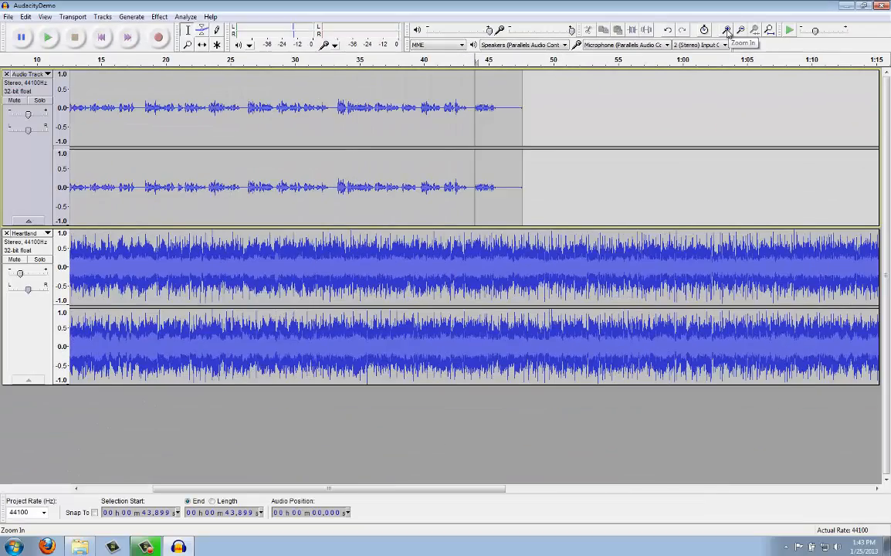
pyautogui.click(727, 30)
pyautogui.click(727, 30)
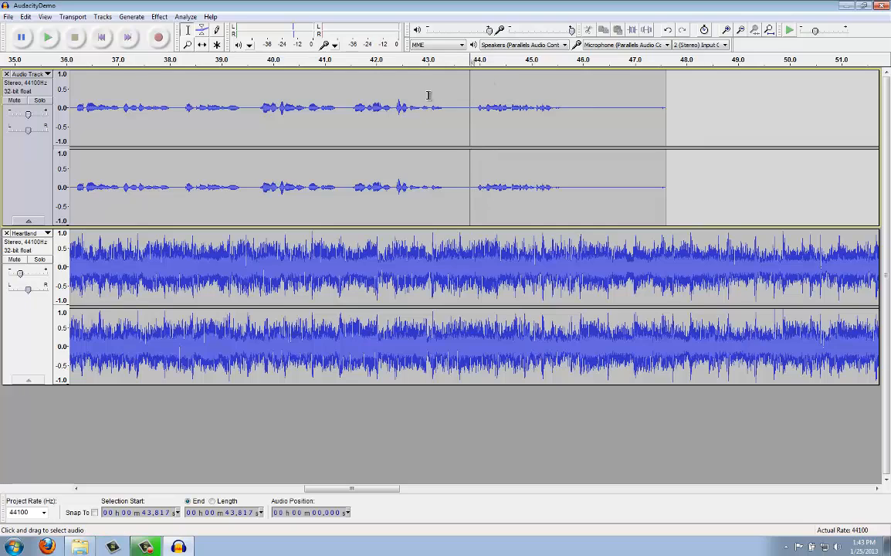
pyautogui.click(401, 95)
pyautogui.click(456, 94)
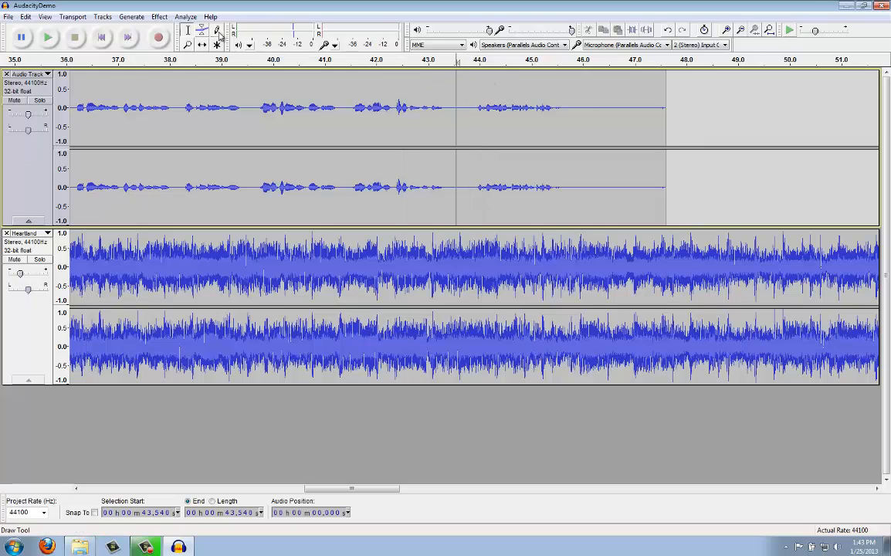
pyautogui.click(453, 91)
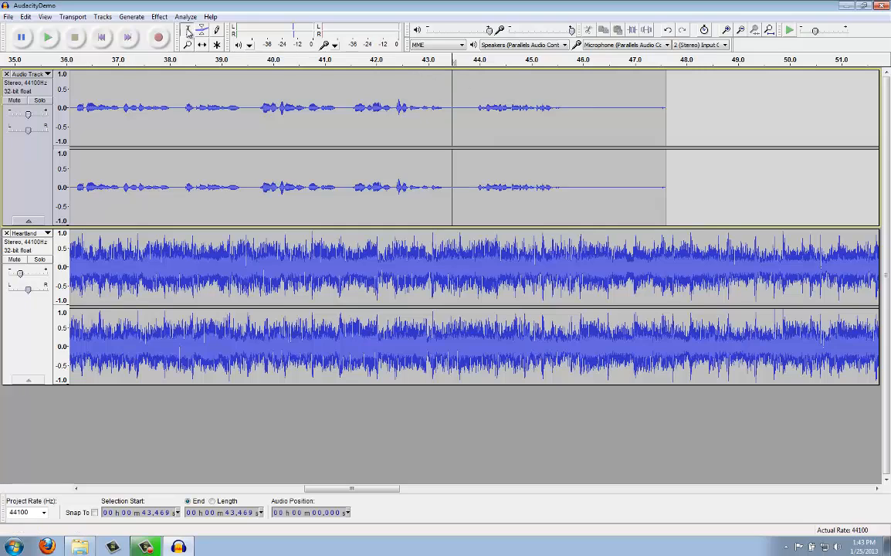
pyautogui.click(475, 99)
pyautogui.click(445, 97)
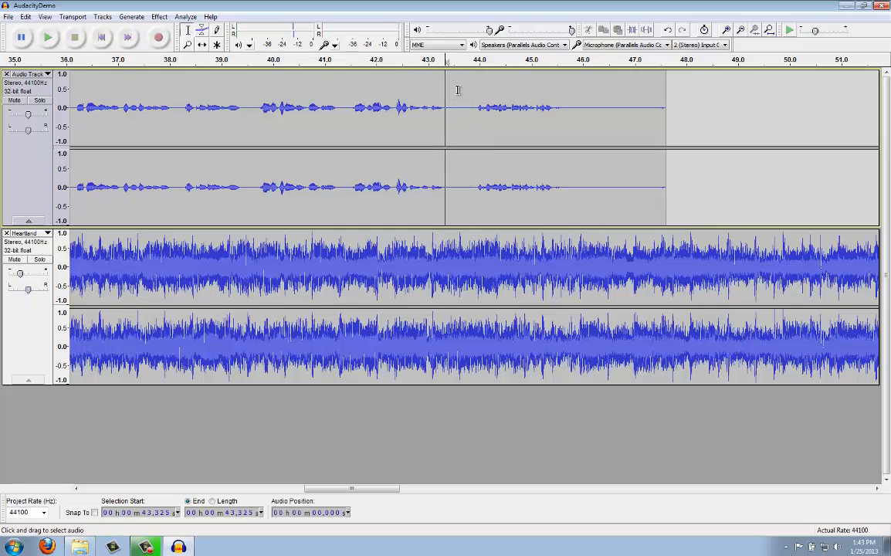
pyautogui.click(415, 91)
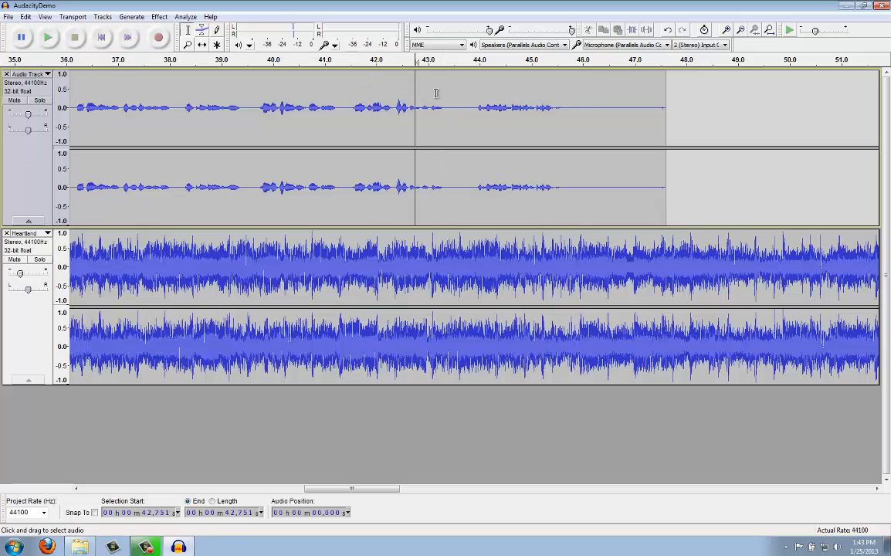
# Solo the voice track and play it from about 42.2 seconds to hear where the closing speech ends.
pyautogui.press('space')
pyautogui.press('space')
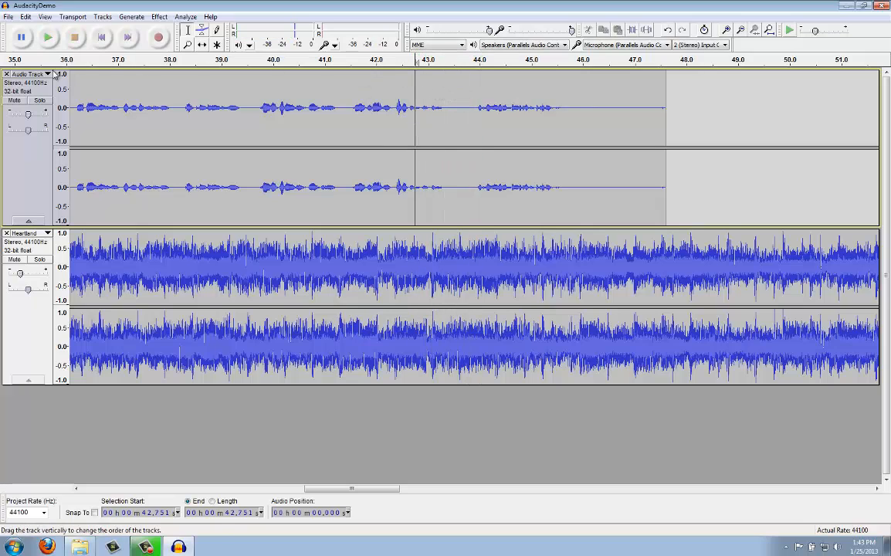
pyautogui.click(40, 100)
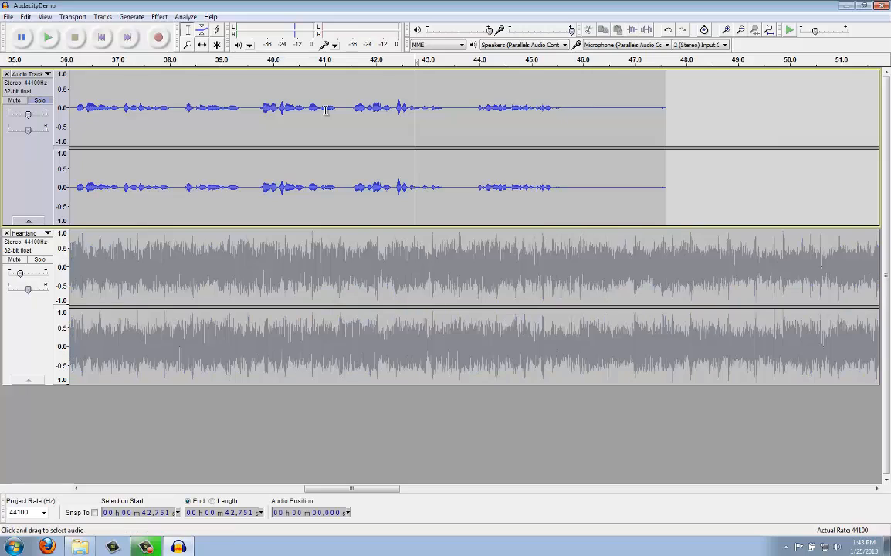
pyautogui.click(386, 96)
pyautogui.press('space')
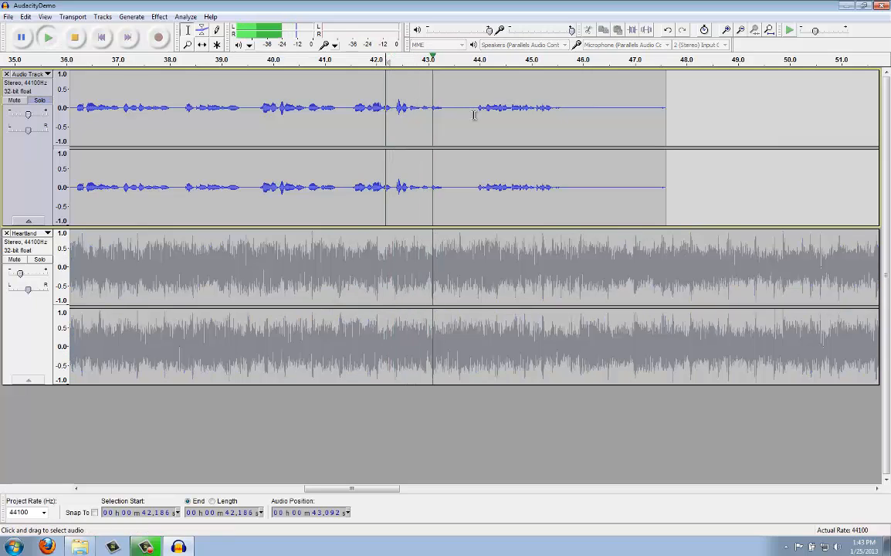
pyautogui.press('space')
# Delete the end of the voice track from about 43.42 seconds to past the end of its clip.
pyautogui.click(455, 98)
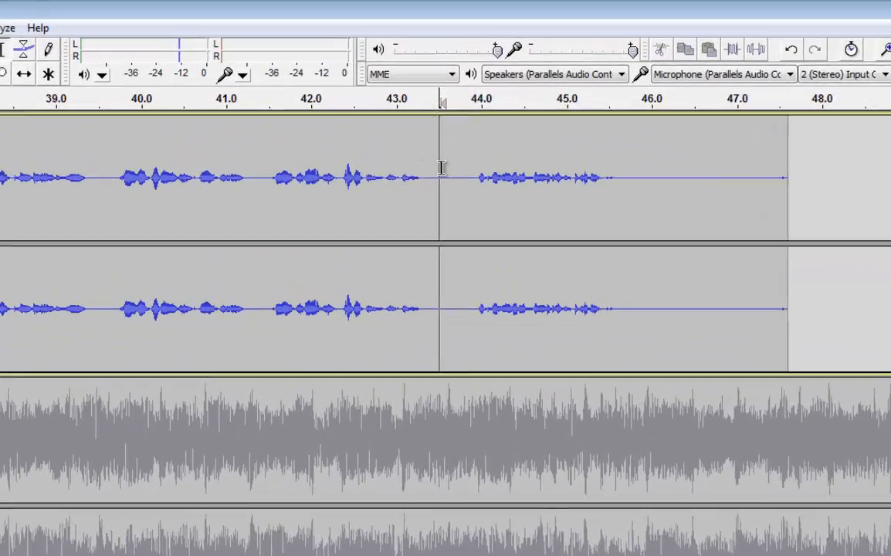
pyautogui.moveTo(456, 102); pyautogui.dragTo(641, 109)
pyautogui.moveTo(762, 192); pyautogui.dragTo(808, 189)
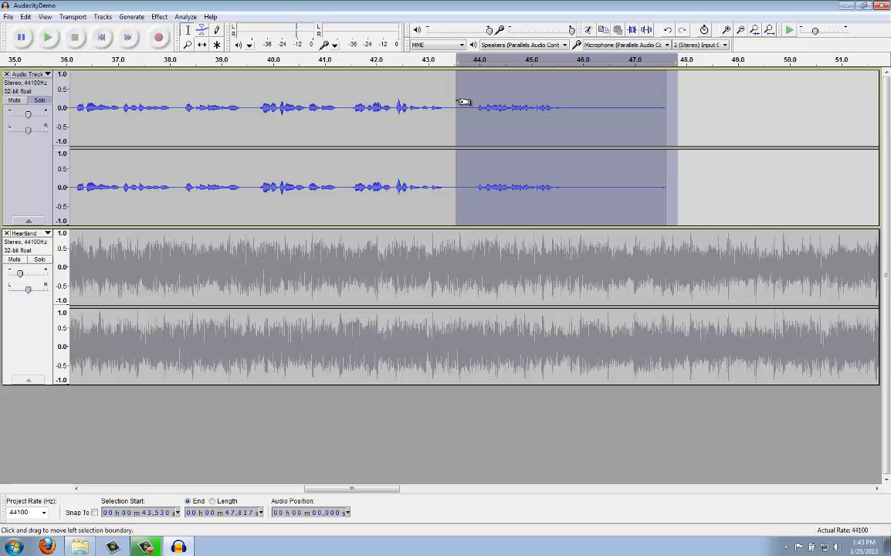
pyautogui.moveTo(463, 102)
pyautogui.mouseDown()
pyautogui.moveTo(489, 103)
pyautogui.moveTo(458, 104)
pyautogui.mouseUp()
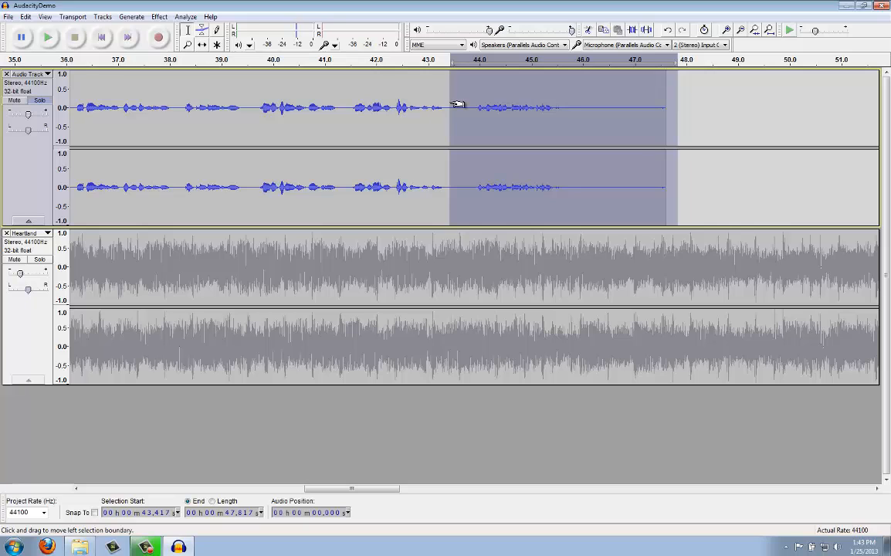
pyautogui.press('Delete')
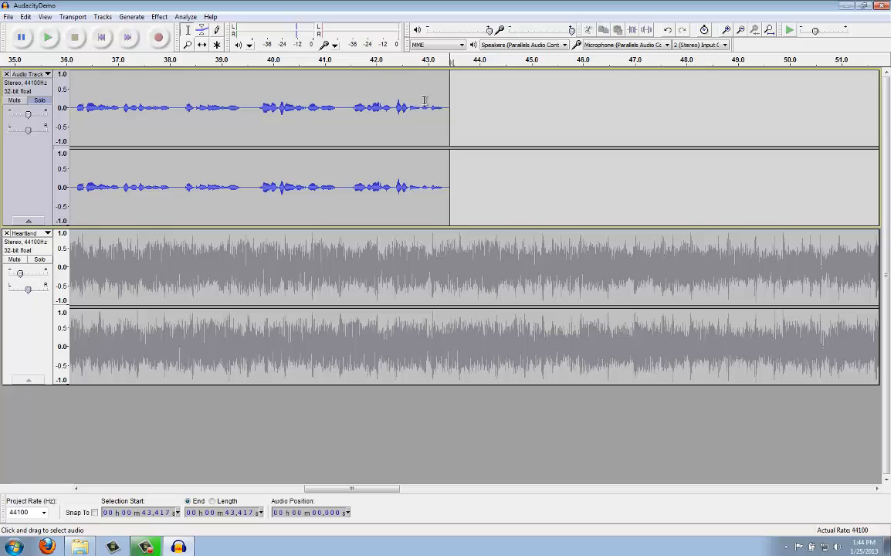
# Play the trimmed ending of the voice track from about 42.2 seconds to check the cut.
pyautogui.click(388, 108)
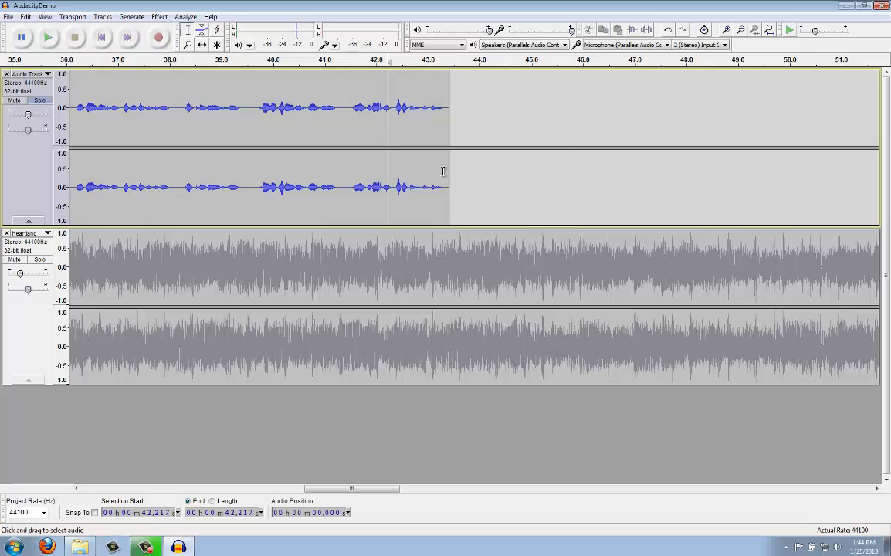
pyautogui.click(48, 37)
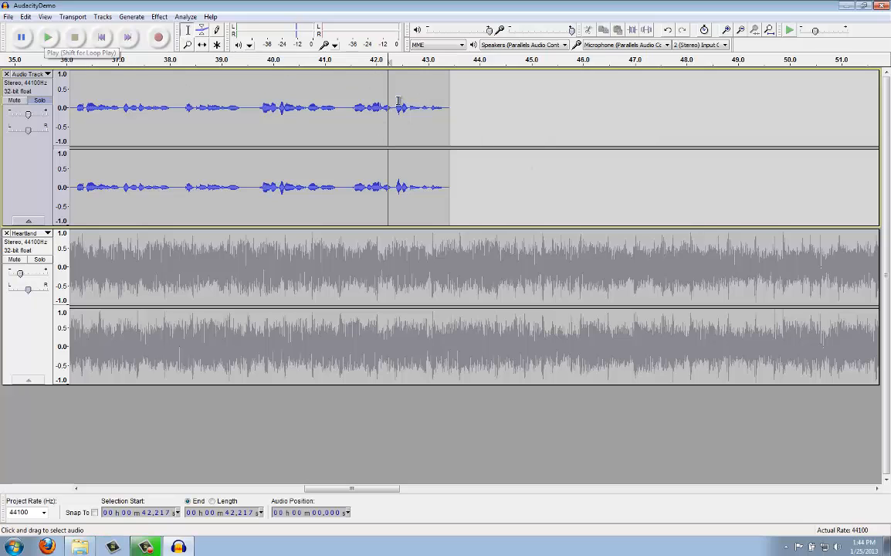
pyautogui.press('space')
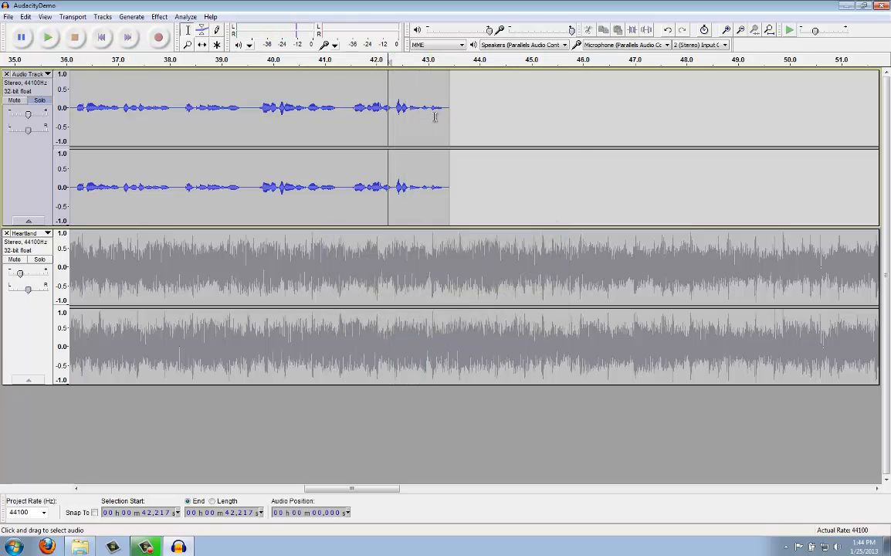
pyautogui.press('space')
pyautogui.hscroll(-2, 423, 127)
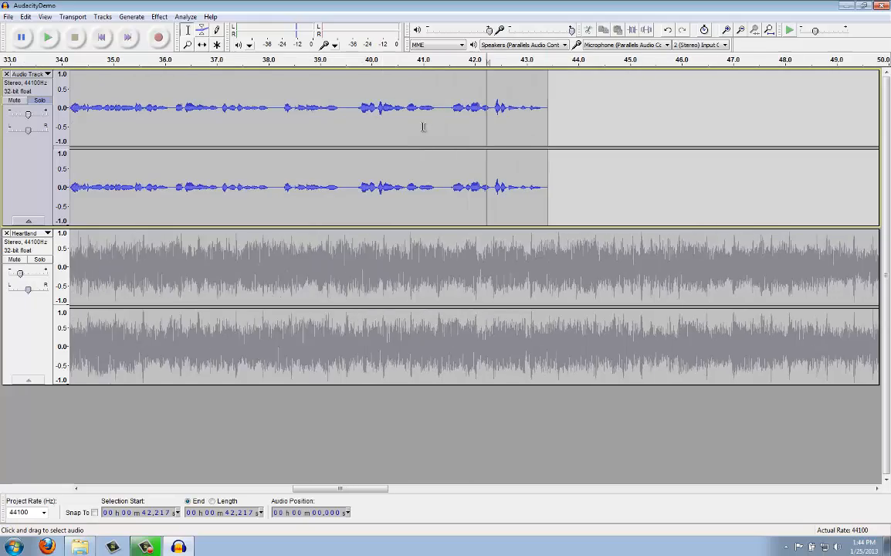
pyautogui.hscroll(-10, 423, 127)
pyautogui.hscroll(-6, 423, 127)
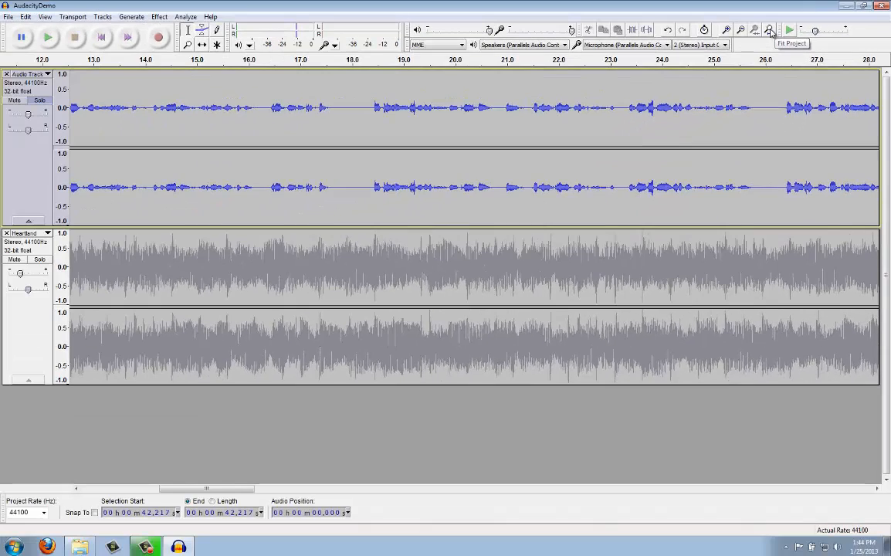
# Examine the start of the voice track closely and mark the silence before its first words at about 6.6 seconds.
pyautogui.click(769, 30)
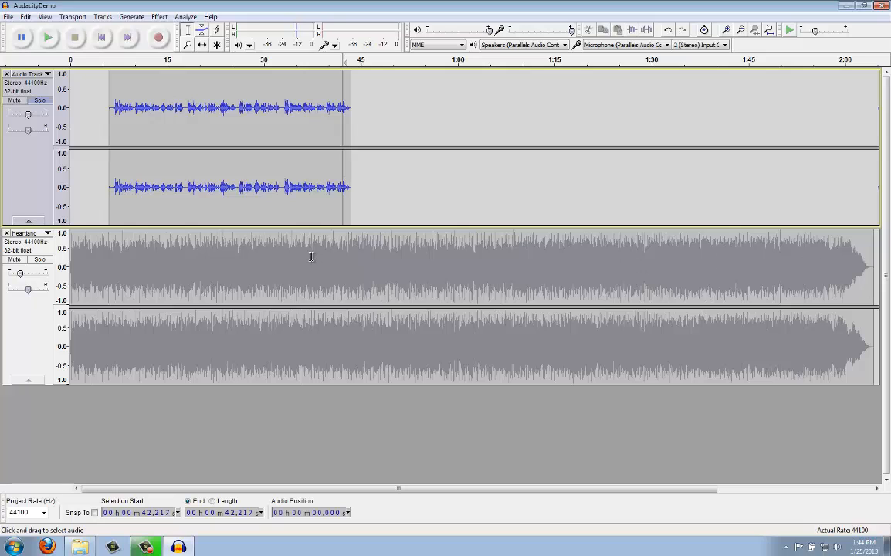
pyautogui.click(109, 114)
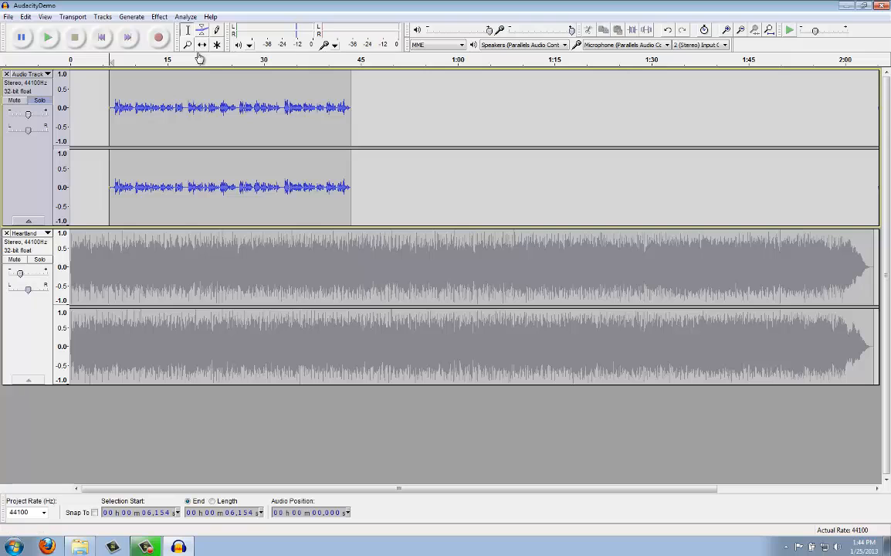
pyautogui.click(739, 31)
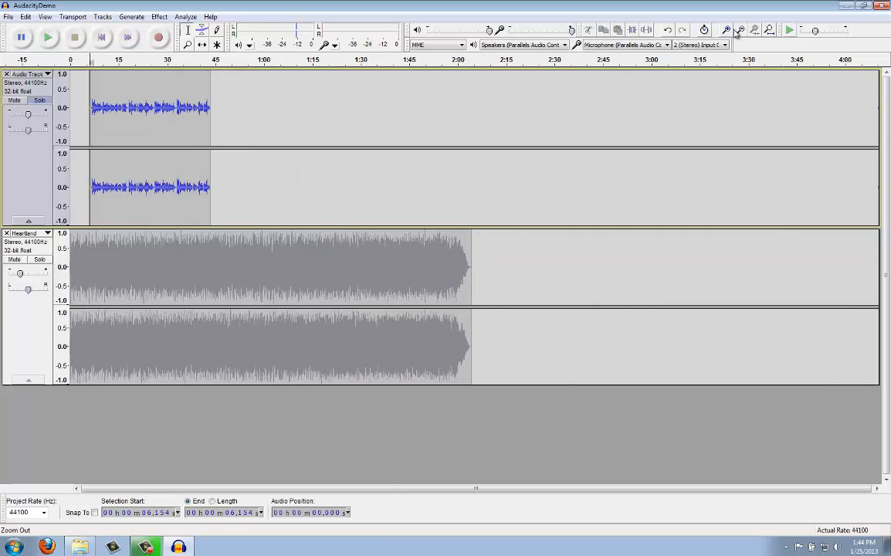
pyautogui.click(739, 30)
pyautogui.click(740, 31)
pyautogui.click(726, 31)
pyautogui.click(726, 31)
pyautogui.click(726, 31)
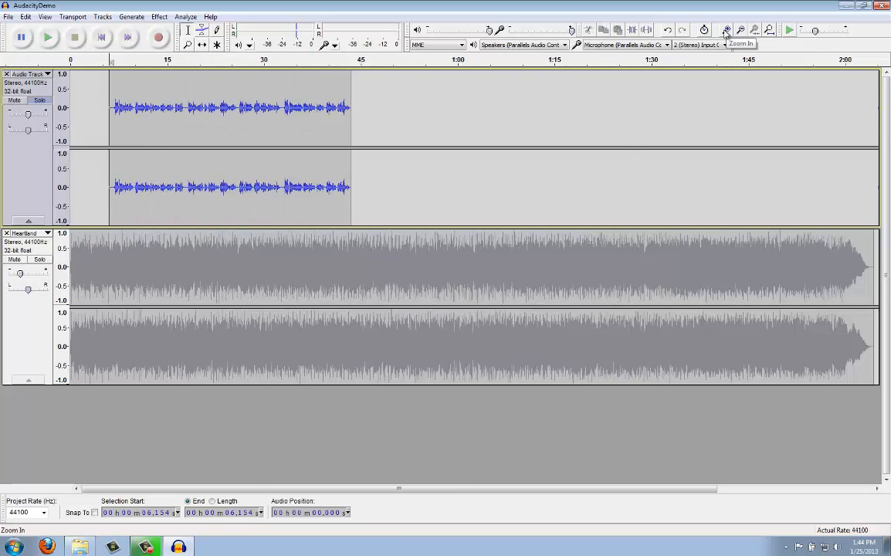
pyautogui.click(726, 31)
pyautogui.click(726, 31)
pyautogui.click(726, 31)
pyautogui.click(404, 112)
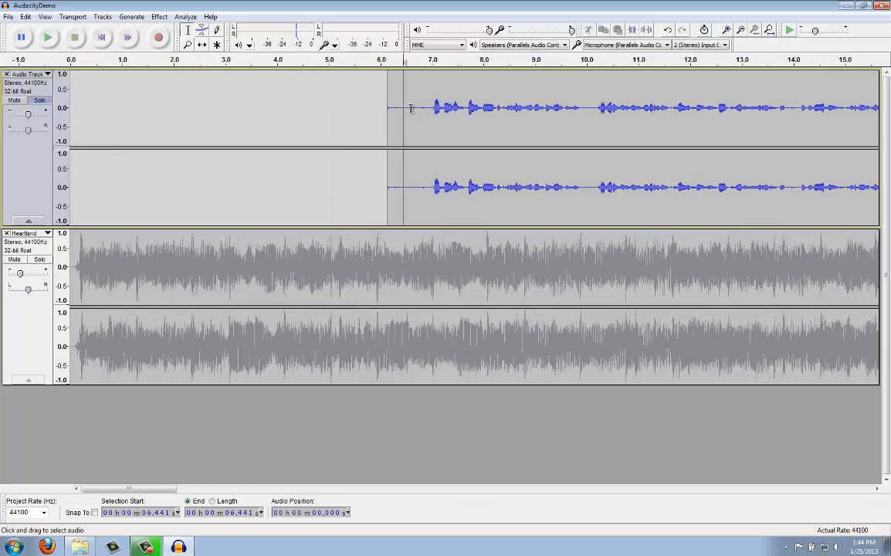
pyautogui.click(412, 108)
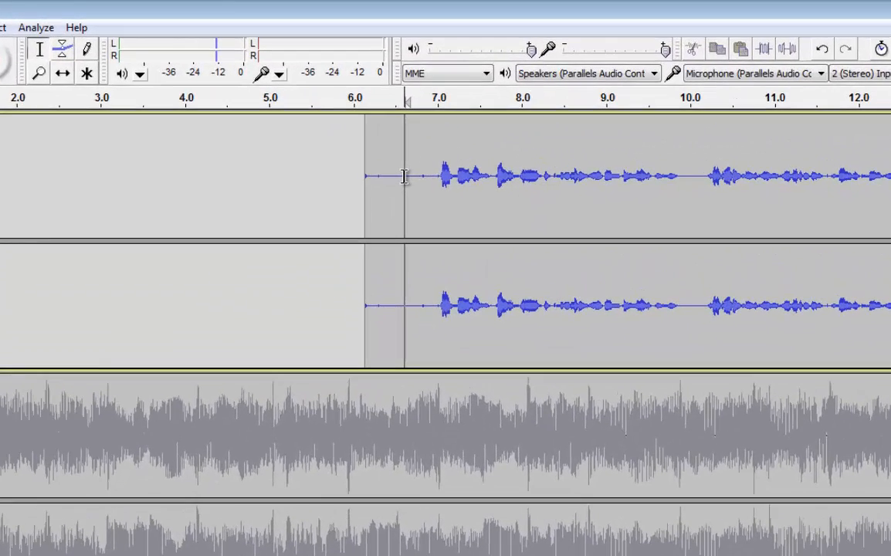
# Split the voice track's silence from about 6.04 to 6.61 seconds into a new track and shift the remaining clip to start at about 6.1 seconds.
pyautogui.moveTo(404, 175); pyautogui.dragTo(357, 175)
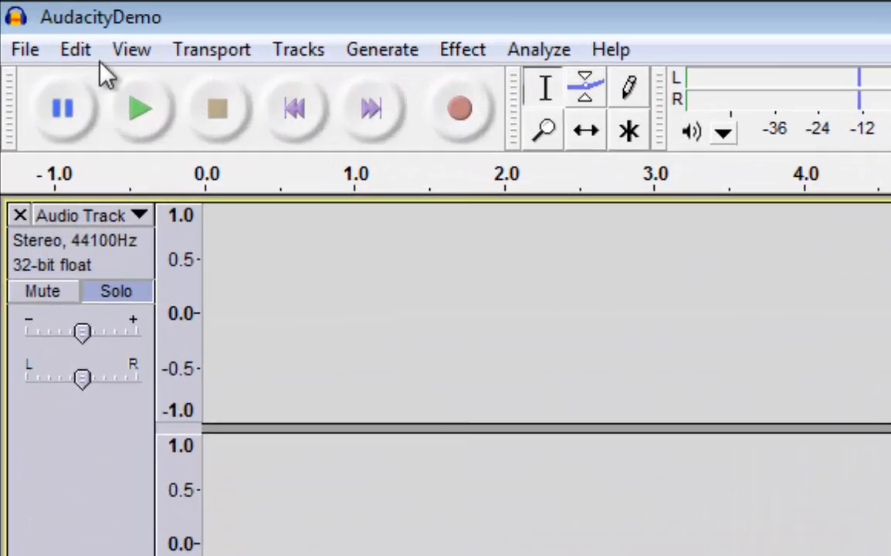
pyautogui.click(77, 49)
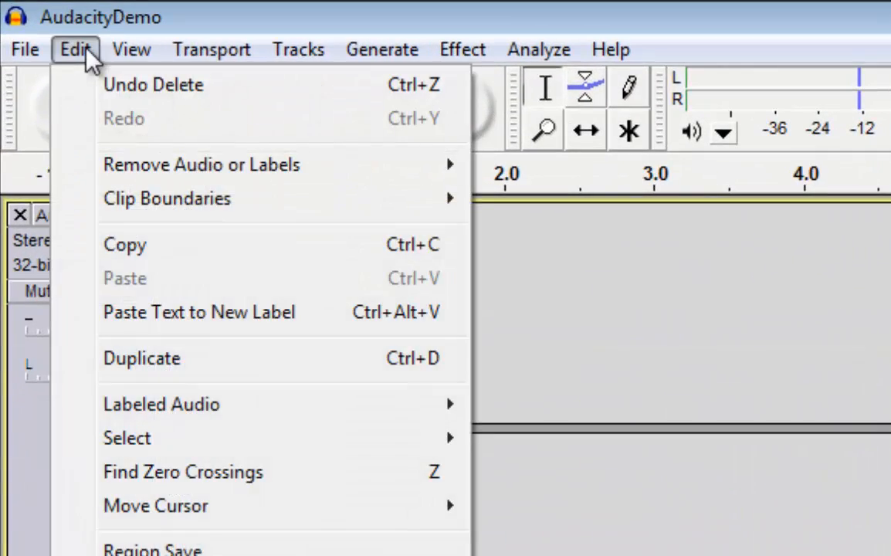
pyautogui.moveTo(202, 212)
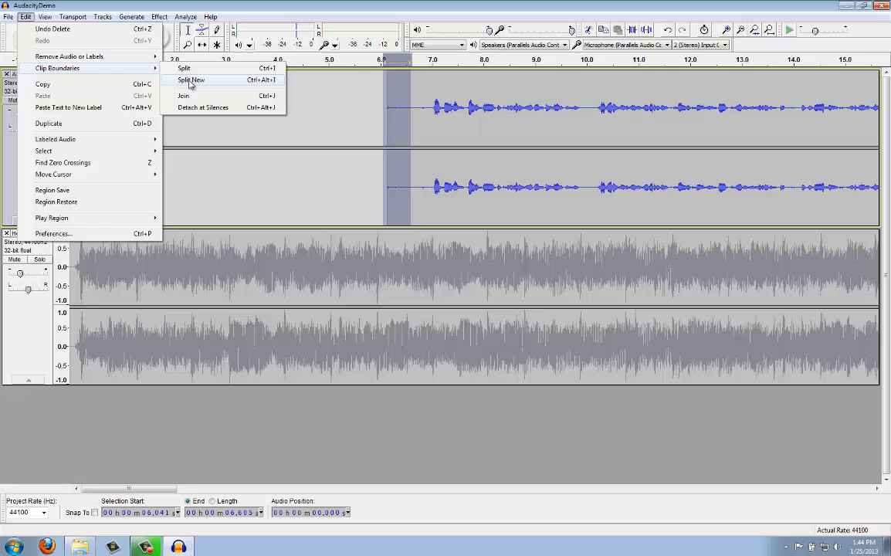
pyautogui.click(552, 231)
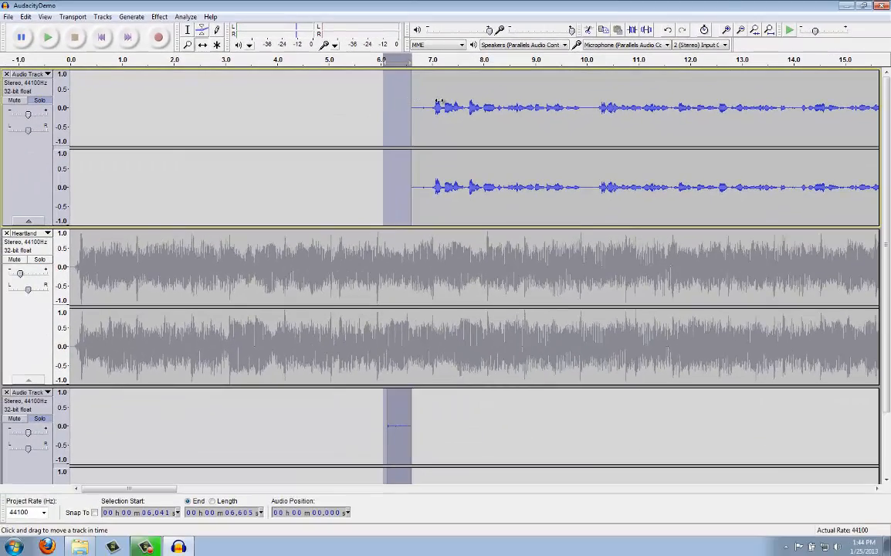
pyautogui.moveTo(438, 103); pyautogui.dragTo(411, 103)
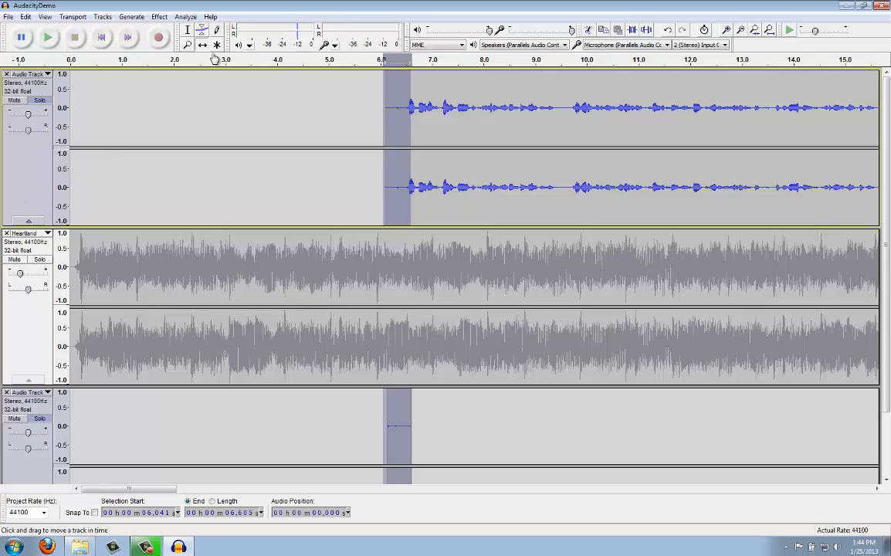
# Play the opening of the shifted voice clip, from about 5.96 to 7.28 seconds, to check where the speech begins.
pyautogui.click(187, 30)
pyautogui.moveTo(379, 103); pyautogui.dragTo(406, 104)
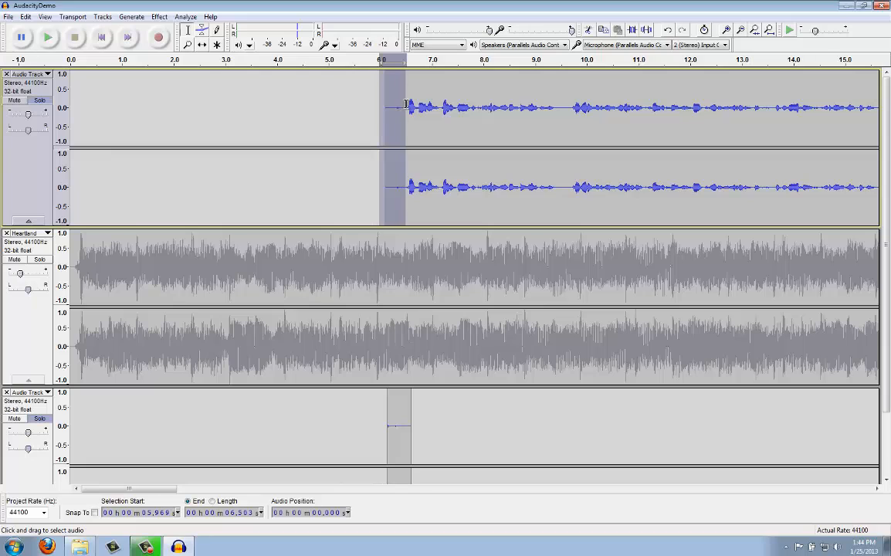
pyautogui.click(46, 41)
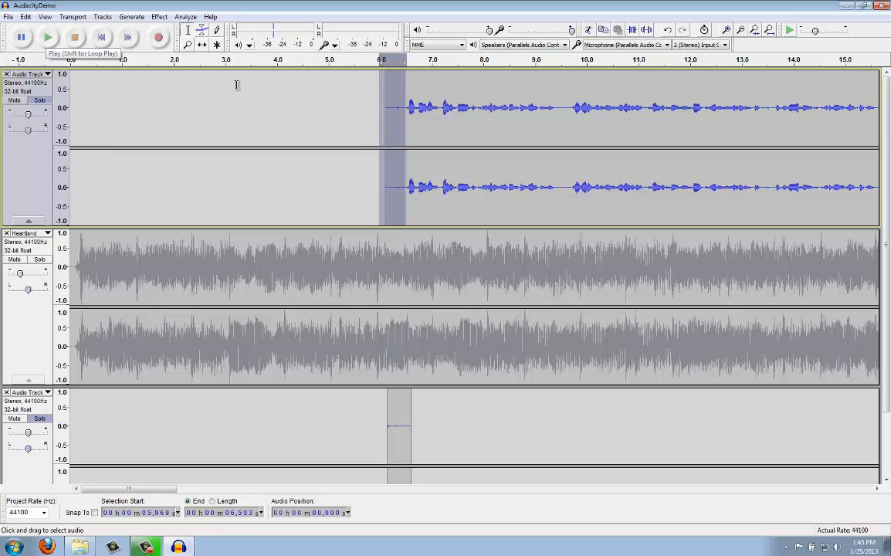
pyautogui.moveTo(388, 95); pyautogui.dragTo(510, 108)
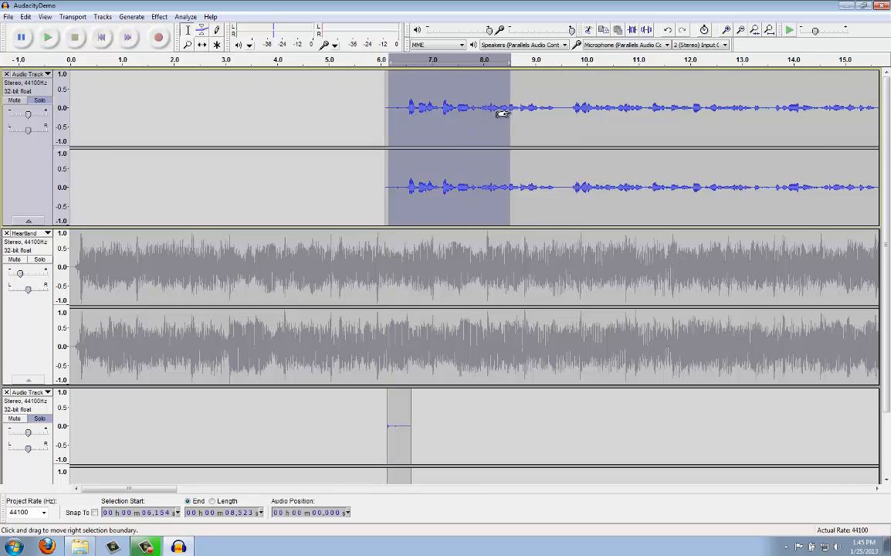
pyautogui.moveTo(379, 96); pyautogui.dragTo(448, 101)
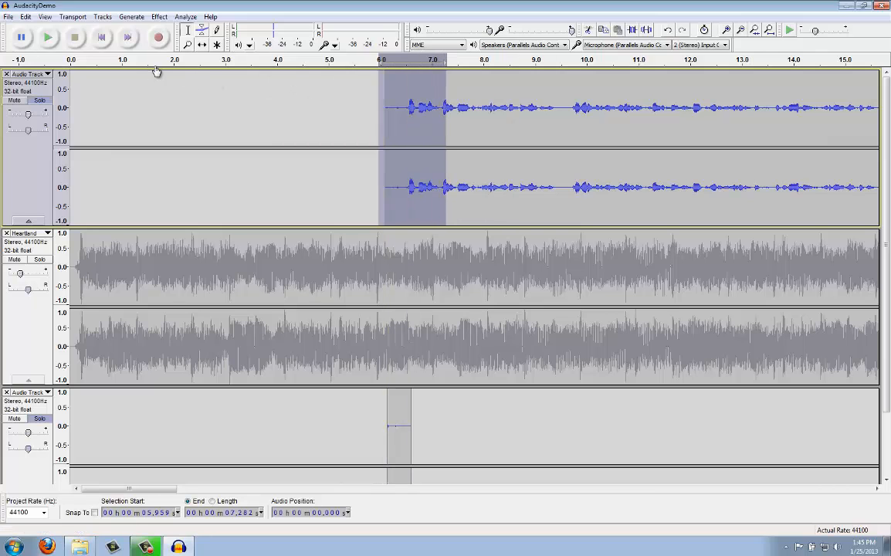
pyautogui.click(48, 38)
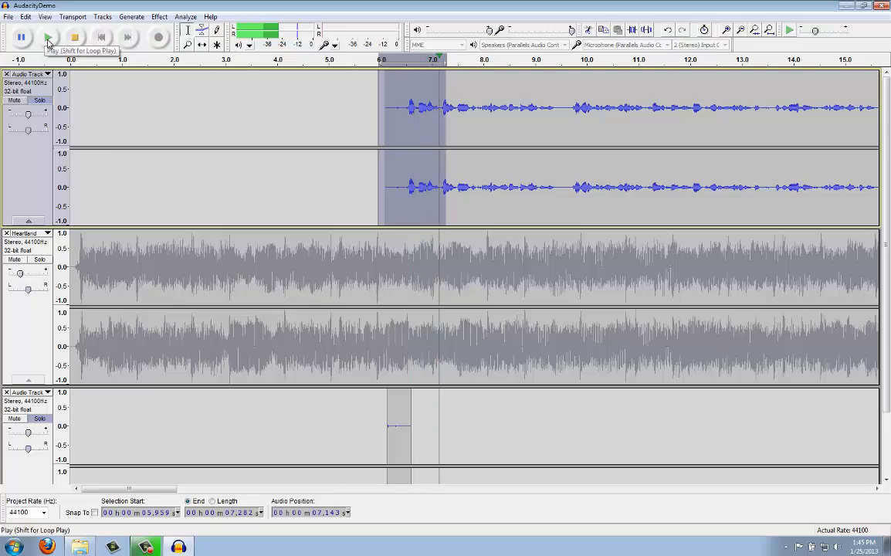
pyautogui.click(344, 124)
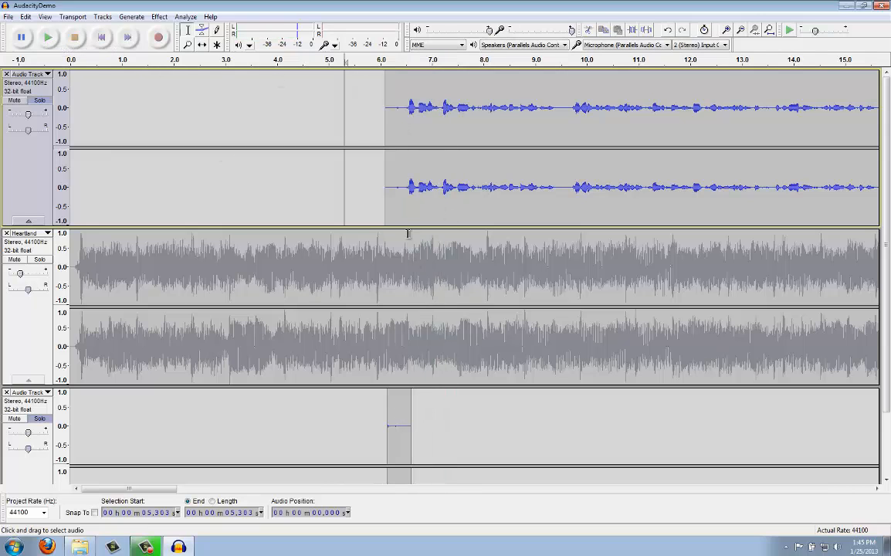
# Nudge the voice clip slightly earlier in time and remove the track holding the split-off silence.
pyautogui.click(202, 44)
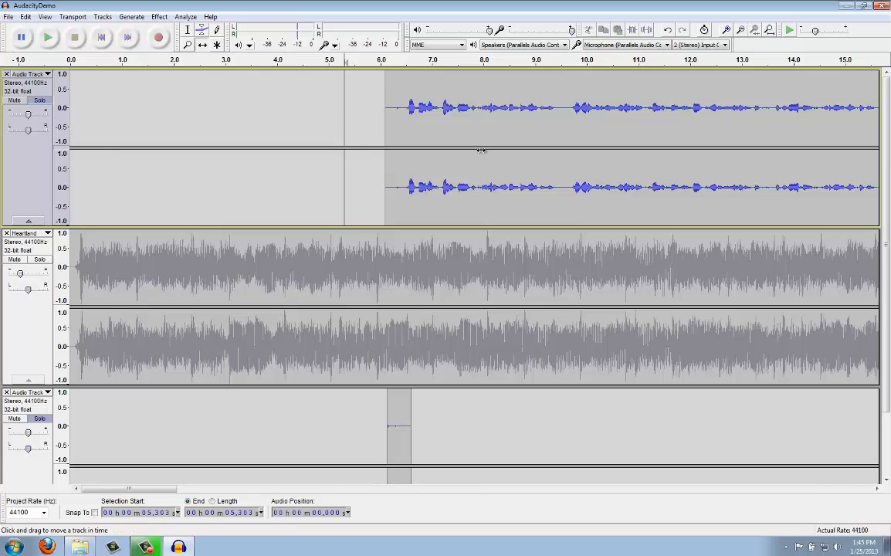
pyautogui.moveTo(478, 149); pyautogui.dragTo(480, 151)
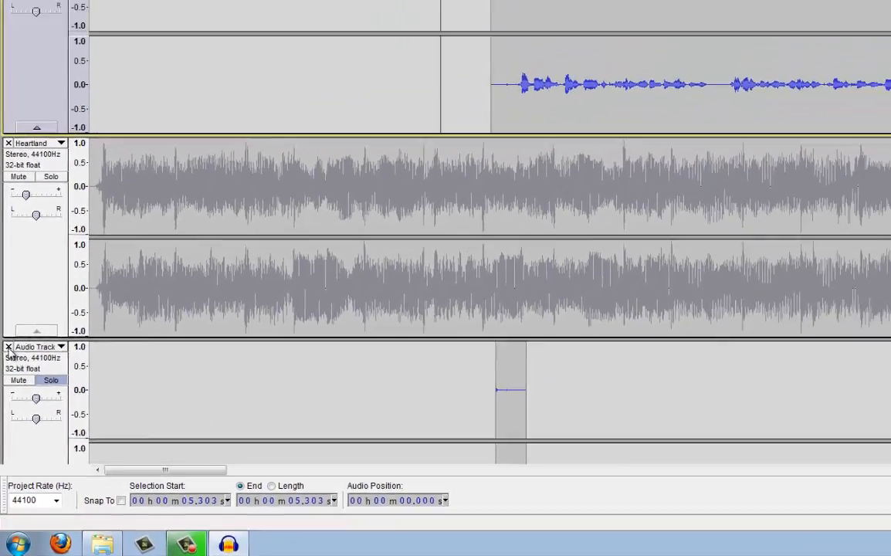
pyautogui.click(11, 287)
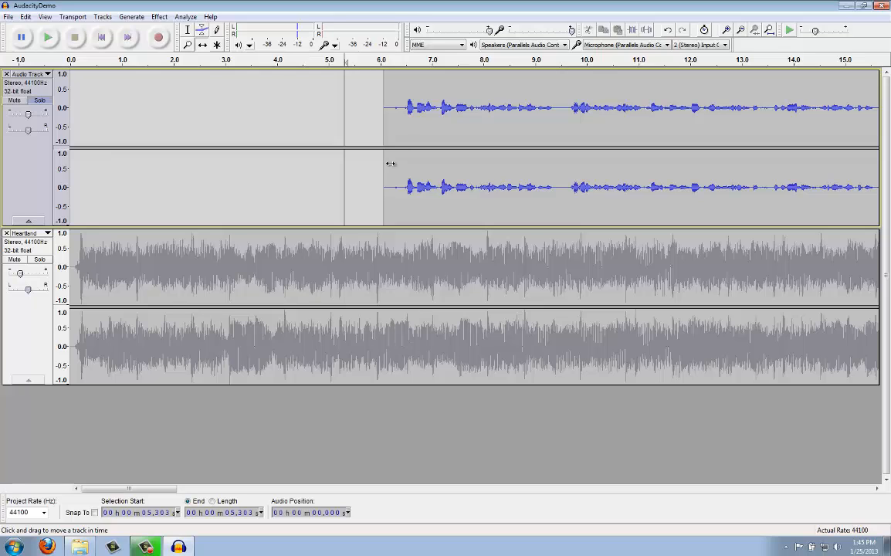
# Turn off solo on the voice track and slightly raise the gain of the Heartland track.
pyautogui.click(39, 100)
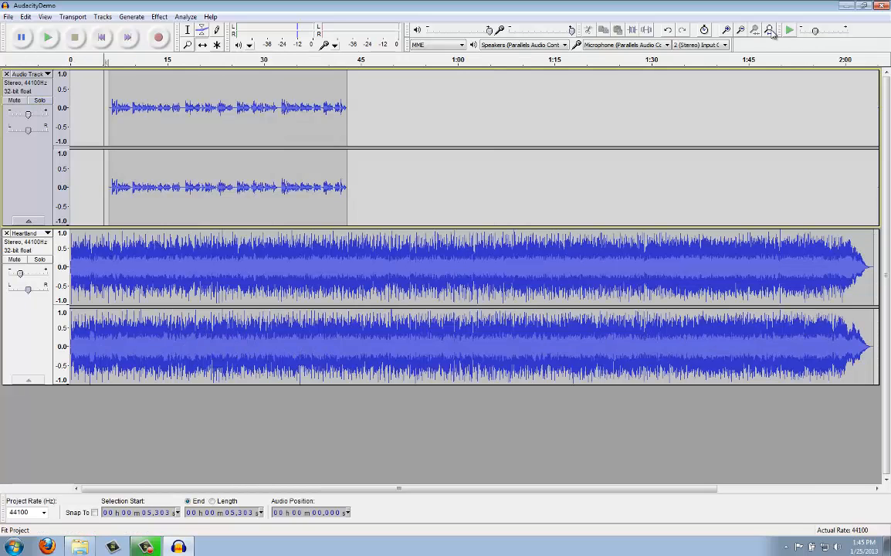
pyautogui.click(769, 30)
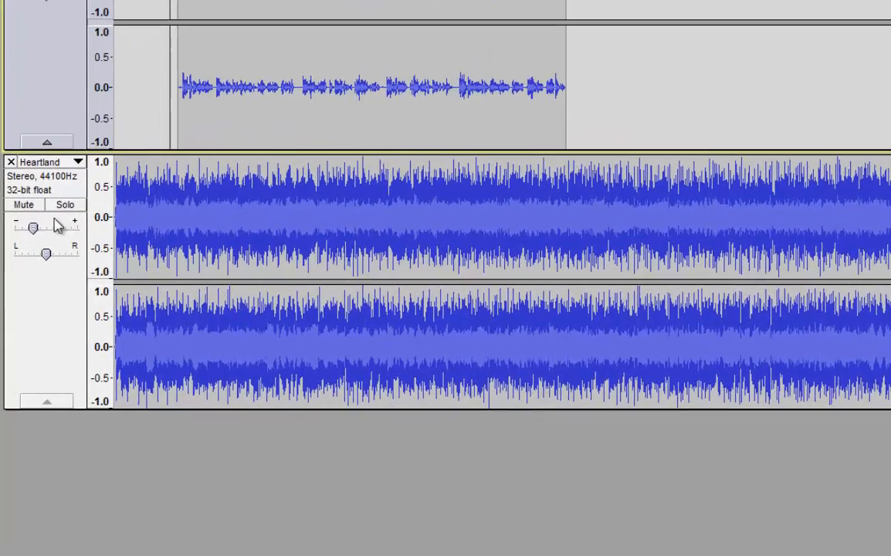
pyautogui.moveTo(36, 230); pyautogui.dragTo(37, 228)
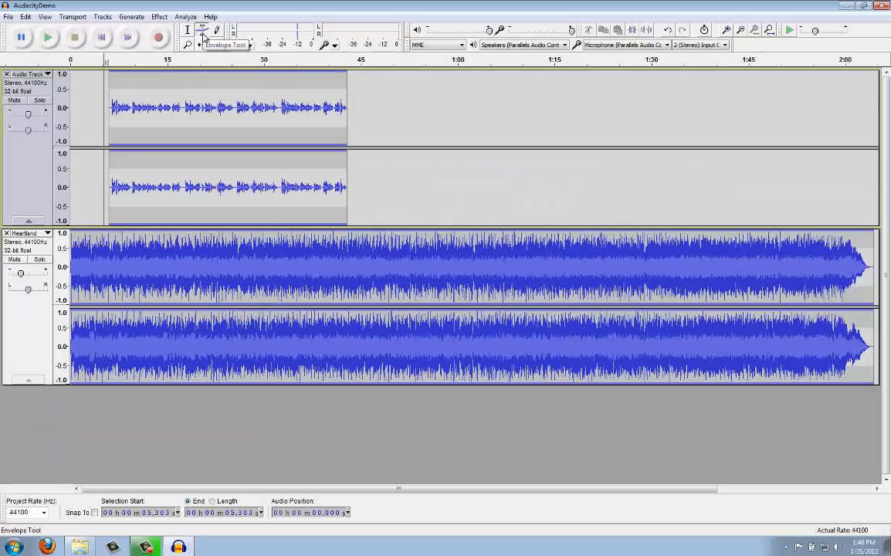
# Fade the Heartland track down with the Envelope tool between about 5.1 and 6.7 seconds, to a level of about 0.3.
pyautogui.click(203, 44)
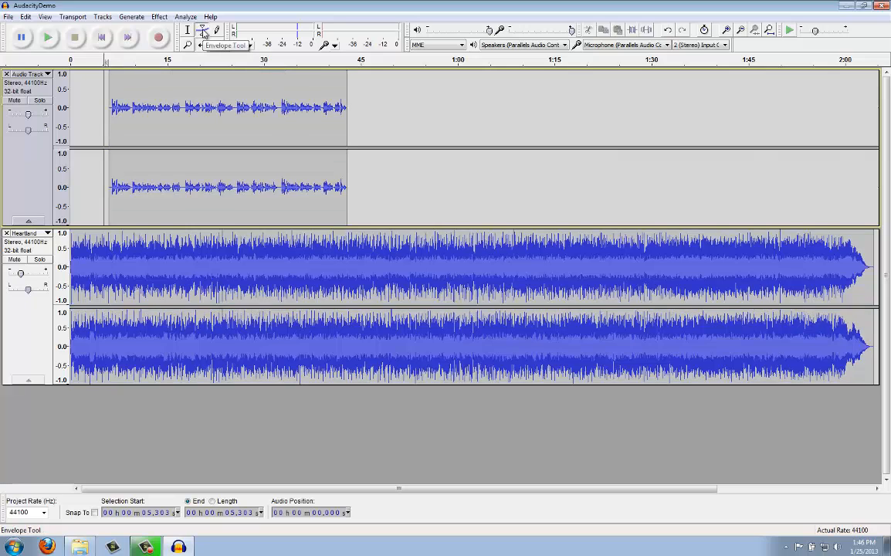
pyautogui.click(204, 32)
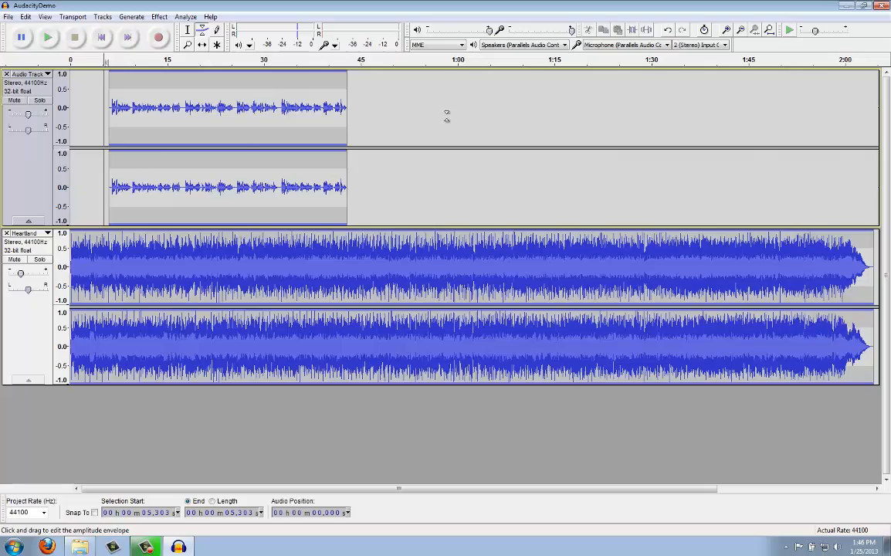
pyautogui.click(727, 31)
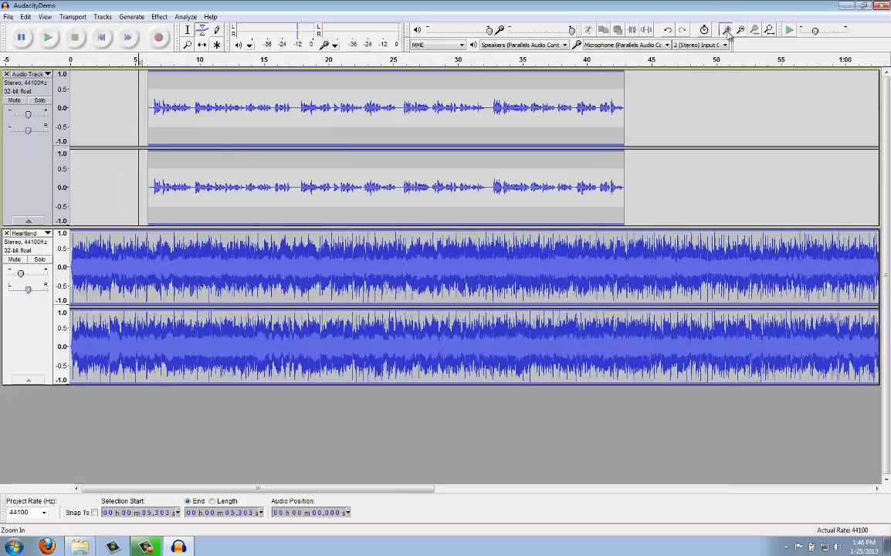
pyautogui.click(726, 31)
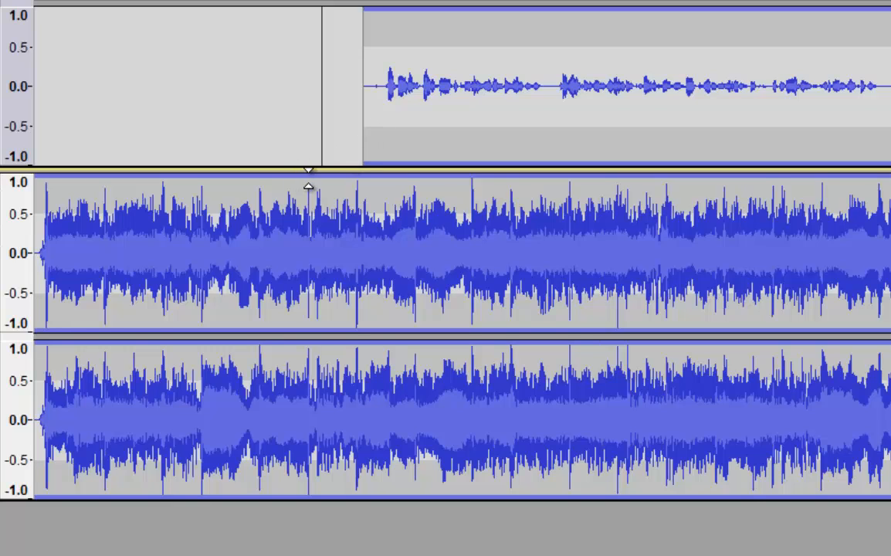
pyautogui.click(309, 179)
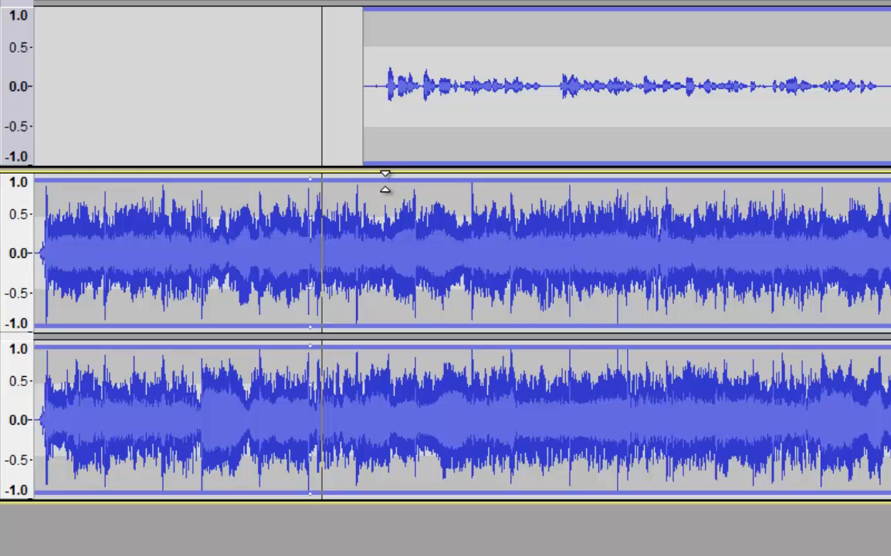
pyautogui.moveTo(385, 181); pyautogui.dragTo(394, 228)
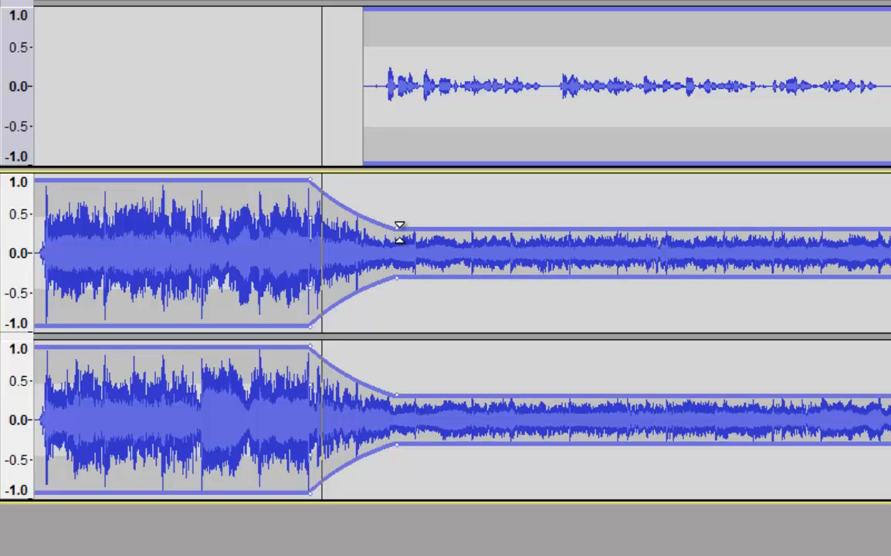
# Fade the Heartland track's envelope back up between about 42.2 and 43.6 seconds to about 0.8, and slightly lower the point where the rise begins.
pyautogui.hscroll(10, 410, 235)
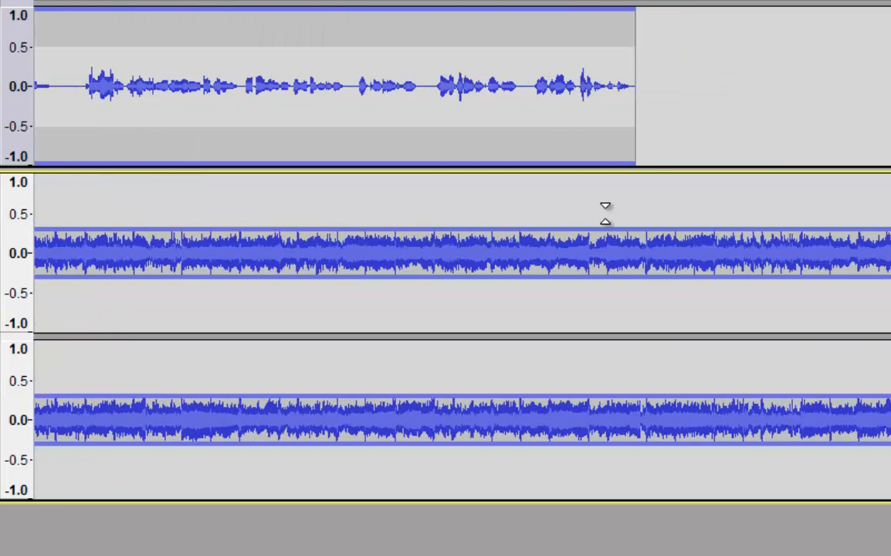
pyautogui.click(599, 230)
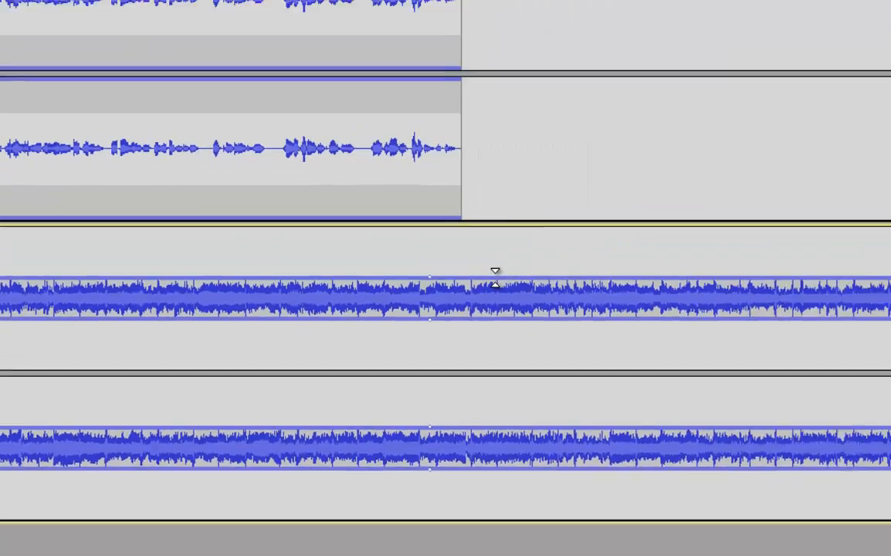
pyautogui.moveTo(495, 272); pyautogui.dragTo(498, 251)
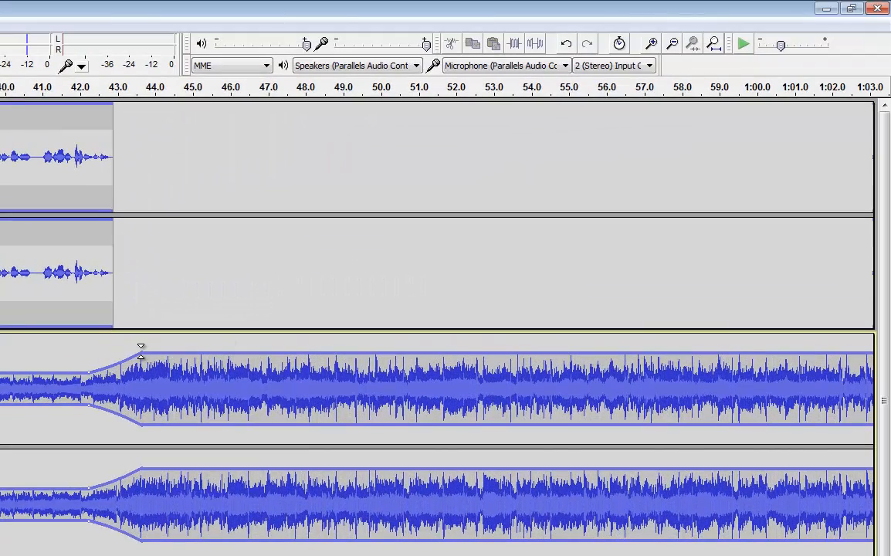
pyautogui.moveTo(140, 351); pyautogui.dragTo(141, 344)
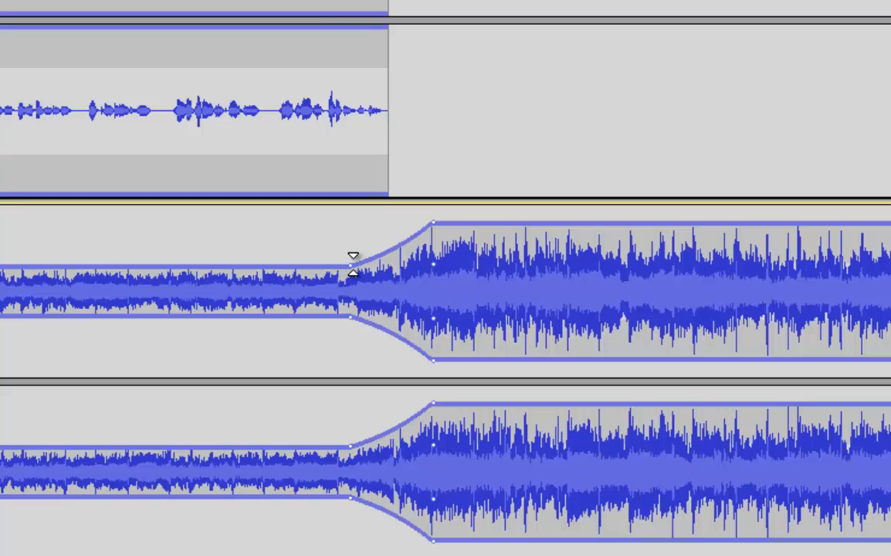
pyautogui.moveTo(352, 263)
pyautogui.mouseDown()
pyautogui.moveTo(350, 253)
pyautogui.moveTo(350, 269)
pyautogui.mouseUp()
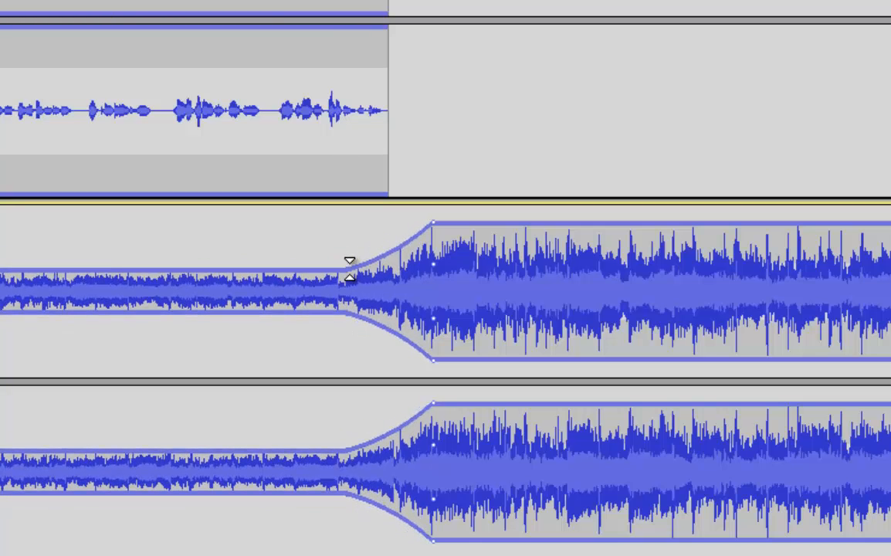
pyautogui.hscroll(-12, 350, 269)
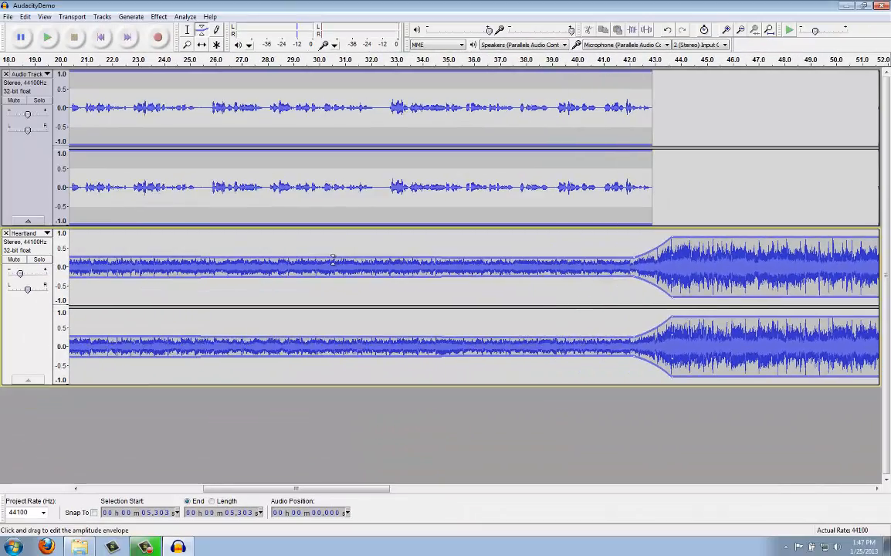
# Lower the Heartland track's envelope under the speech to about 0.2 at both the end of the fade-down and the start of the rise.
pyautogui.hscroll(-5, 332, 261)
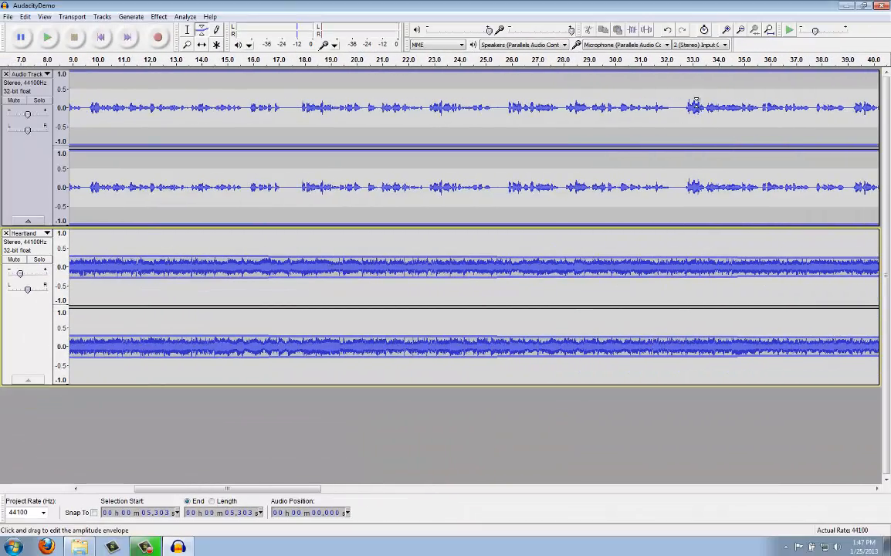
pyautogui.click(740, 32)
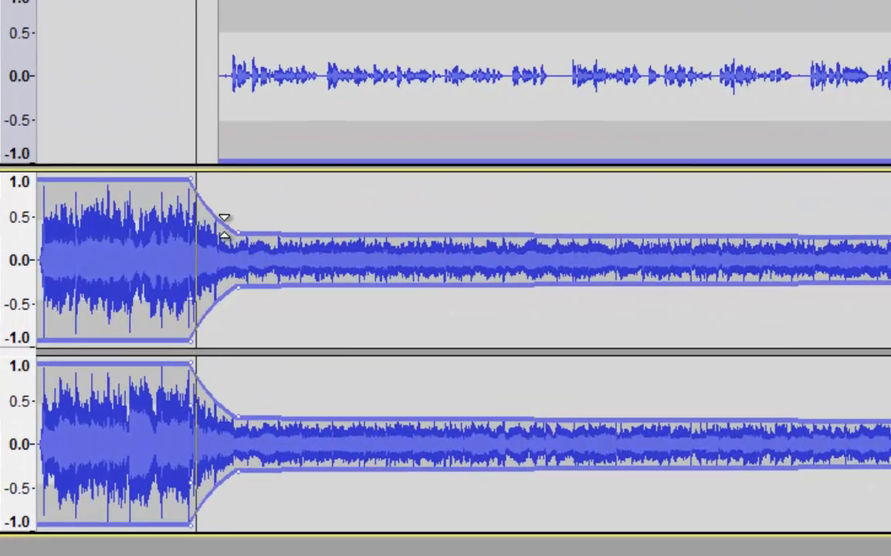
pyautogui.moveTo(236, 228); pyautogui.dragTo(239, 234)
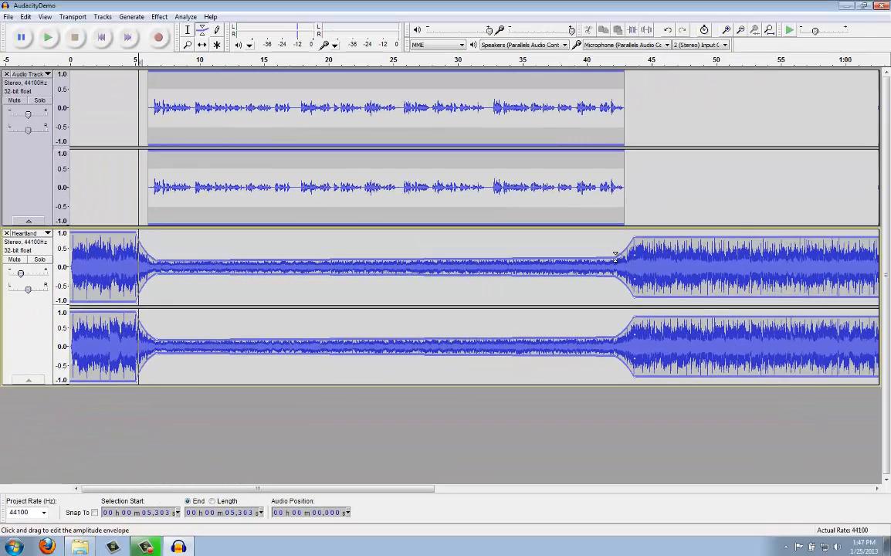
pyautogui.moveTo(616, 257); pyautogui.dragTo(615, 260)
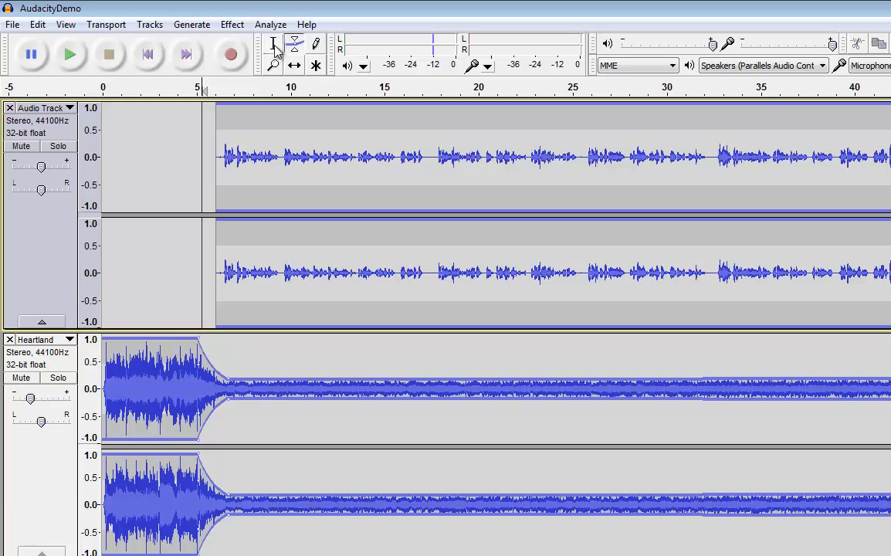
# Select the first 1.6 seconds or so of the Heartland track and apply a Fade In effect.
pyautogui.click(274, 45)
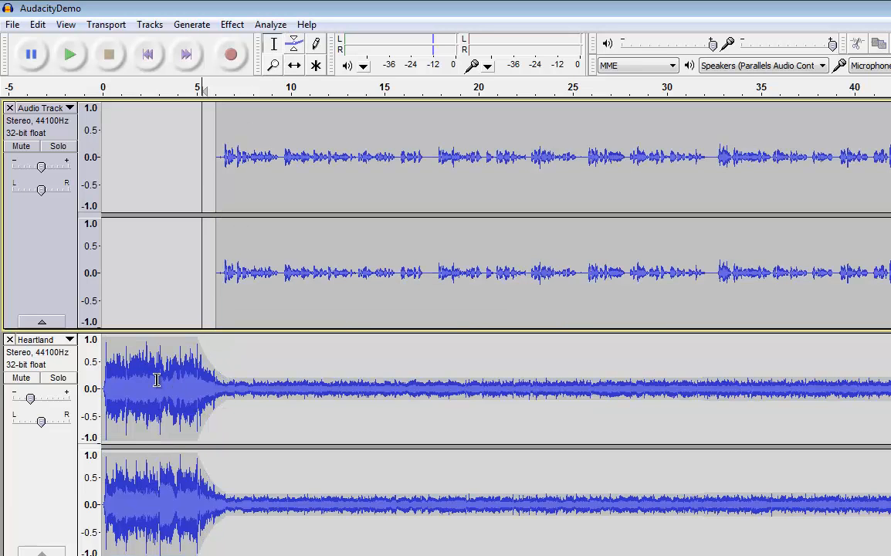
pyautogui.click(133, 361)
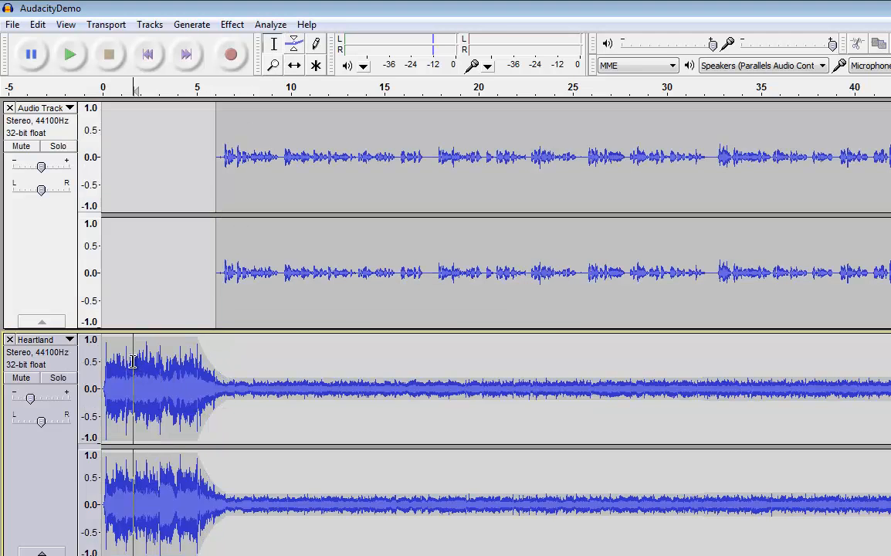
pyautogui.moveTo(133, 362); pyautogui.dragTo(83, 362)
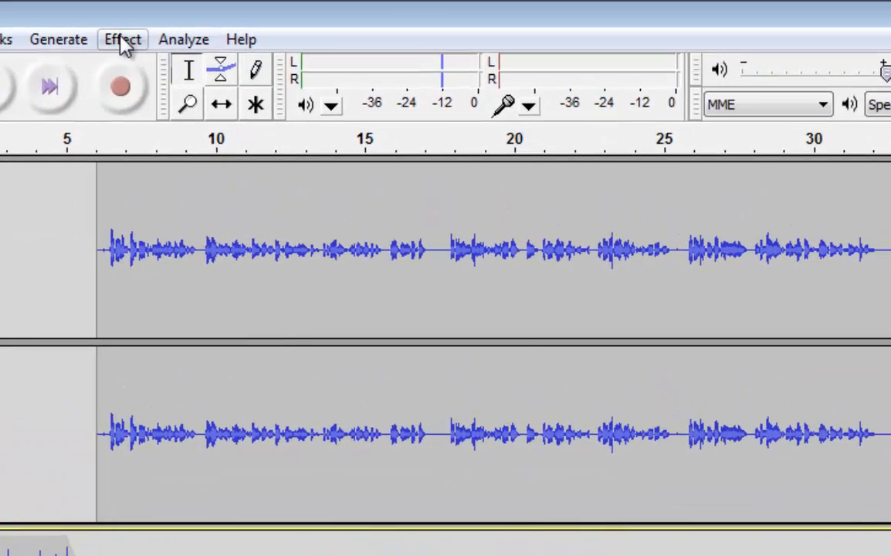
pyautogui.click(124, 41)
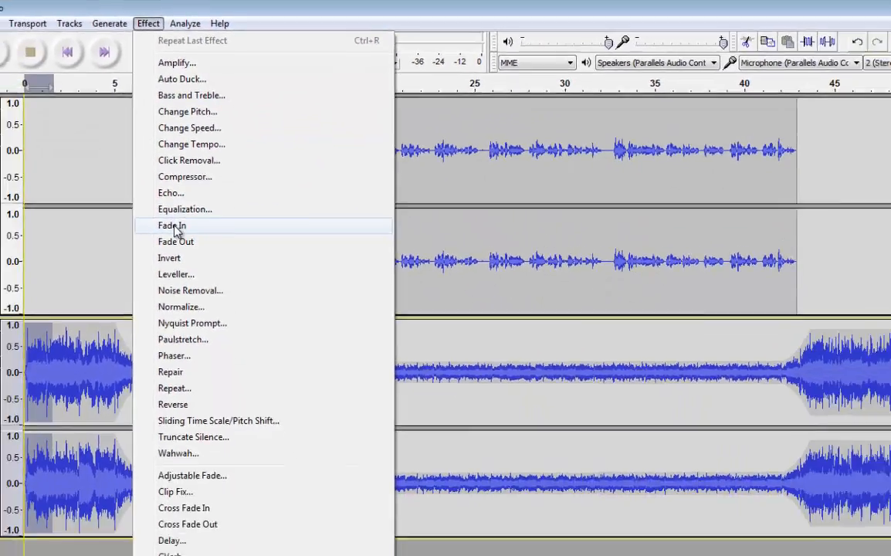
pyautogui.click(174, 225)
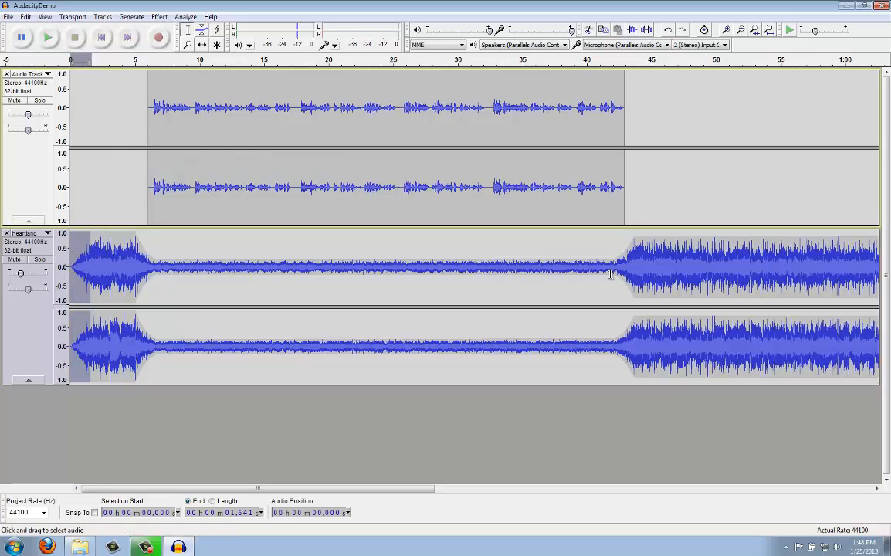
# Preview the music after the speech and delete the Heartland audio from about 46.9 seconds onward.
pyautogui.hscroll(5, 673, 255)
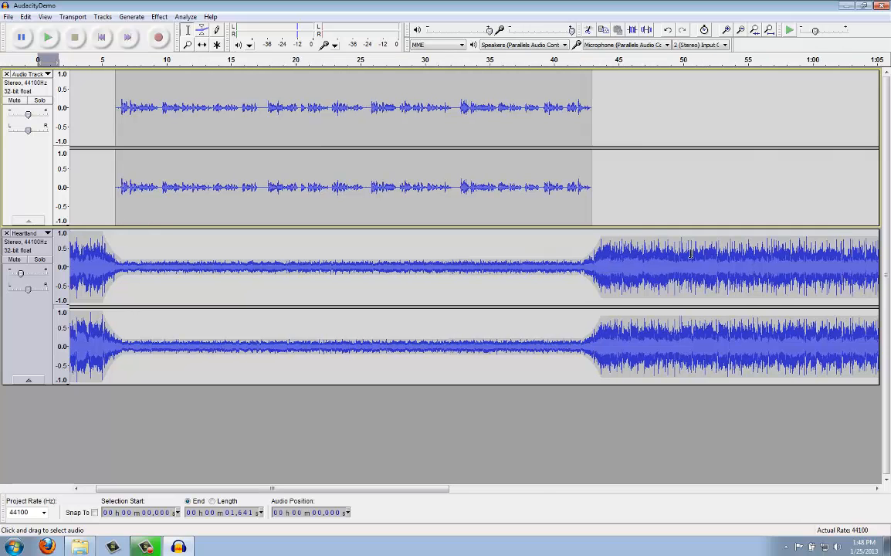
pyautogui.hscroll(5, 684, 253)
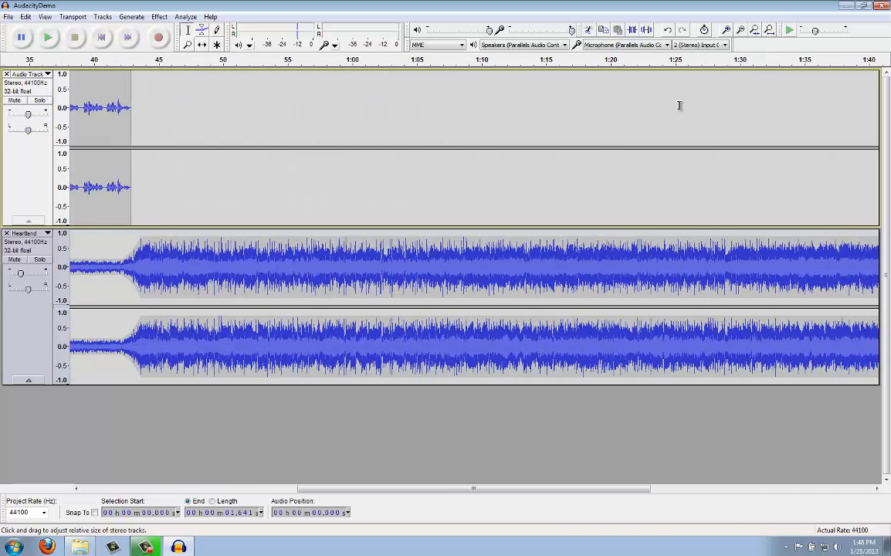
pyautogui.click(770, 31)
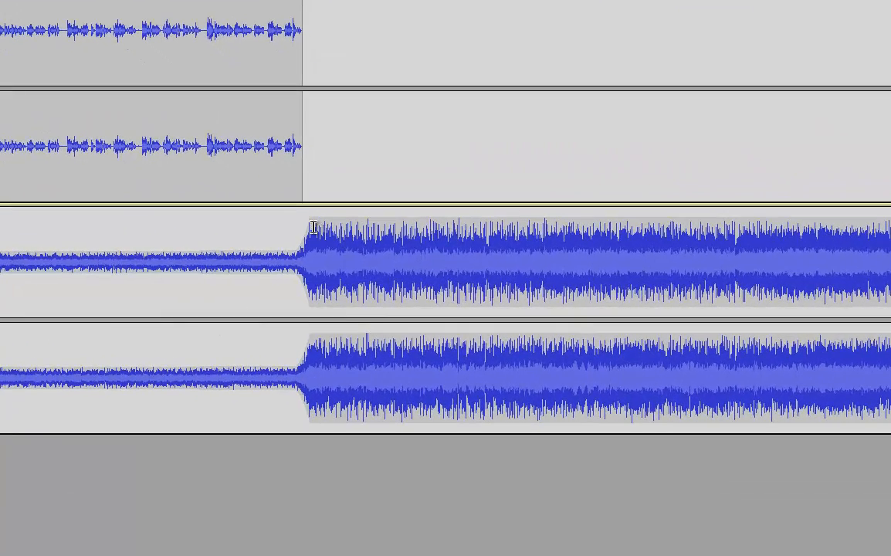
pyautogui.click(355, 245)
pyautogui.press('space')
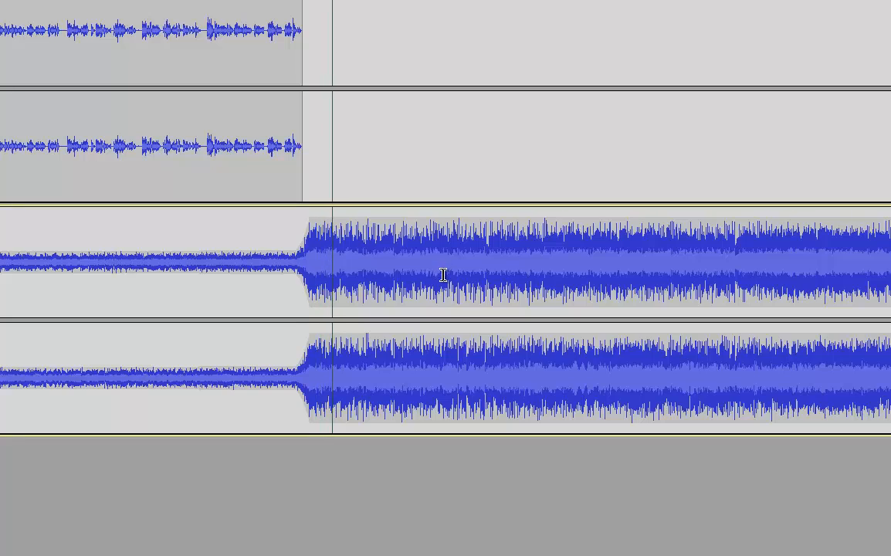
pyautogui.press('space')
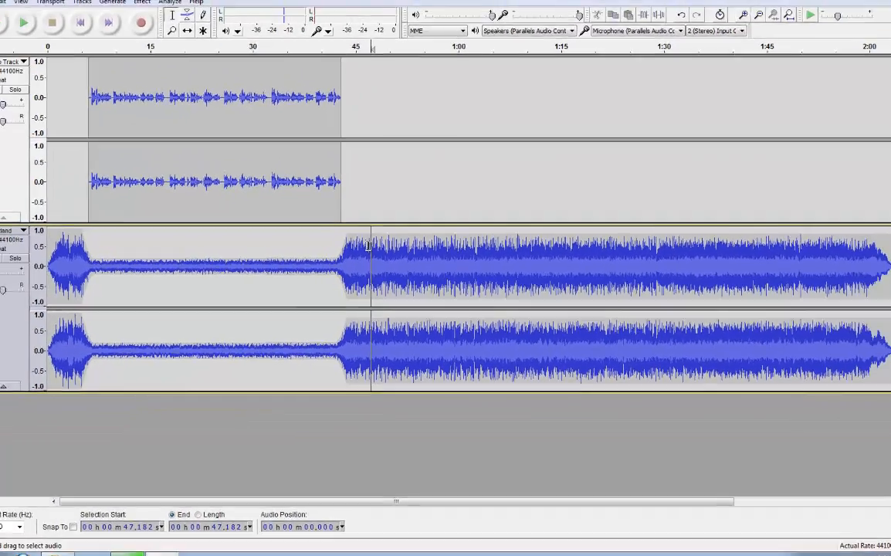
pyautogui.moveTo(356, 234); pyautogui.dragTo(890, 314)
pyautogui.press('Delete')
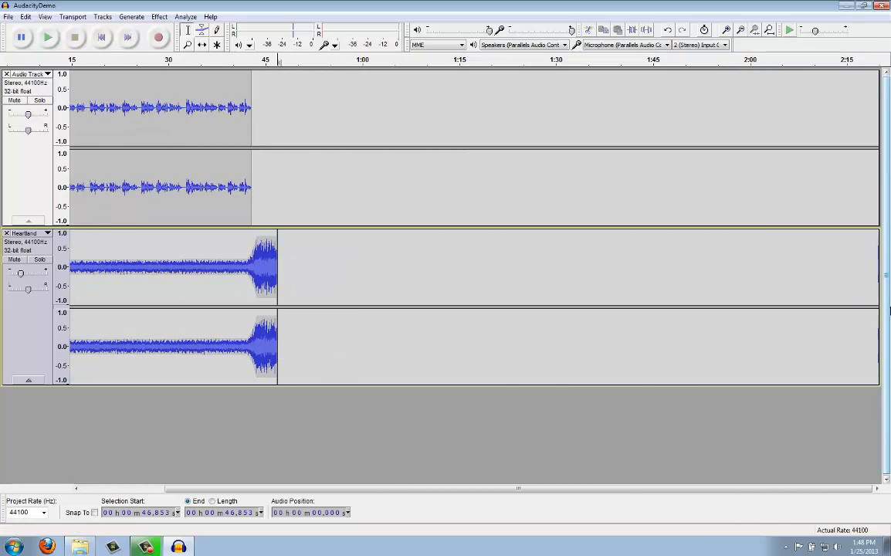
# Apply a Fade Out effect to the end of the shortened Heartland music, from about 45.0 to 47.3 seconds.
pyautogui.moveTo(279, 245); pyautogui.dragTo(267, 244)
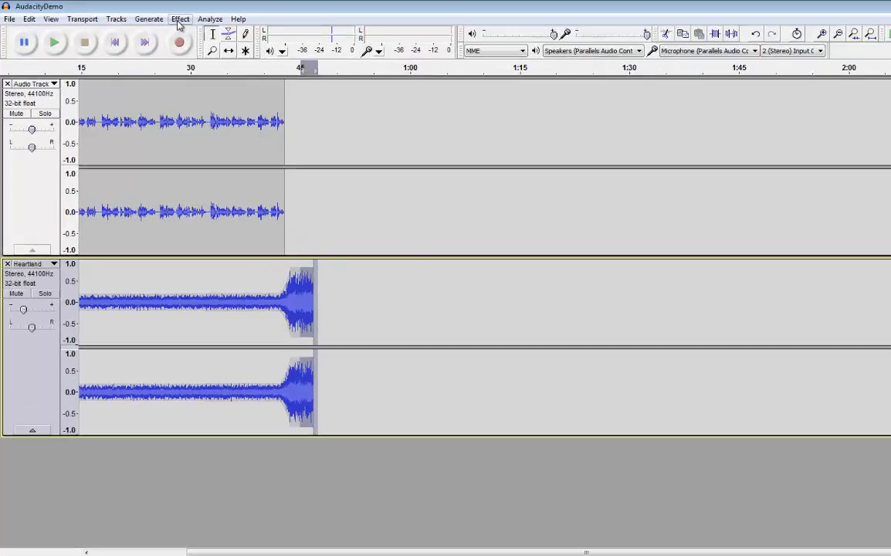
pyautogui.click(180, 19)
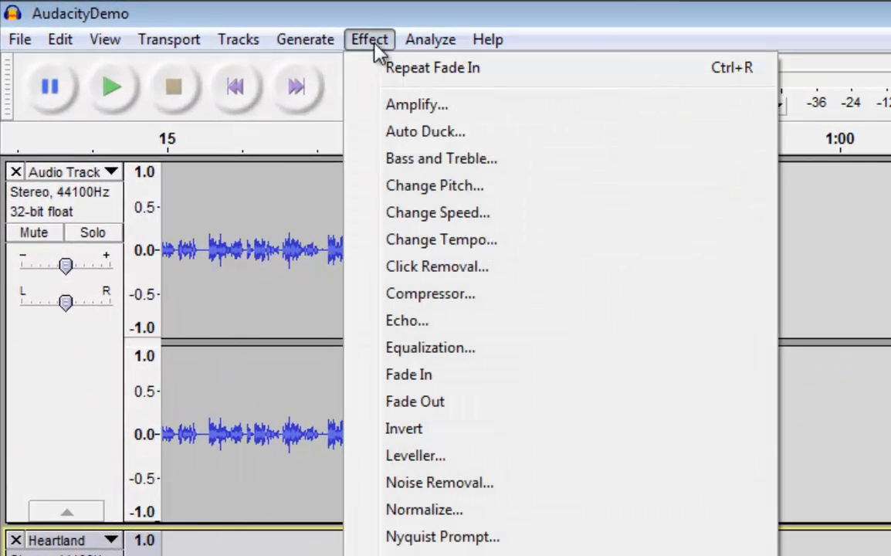
pyautogui.click(409, 403)
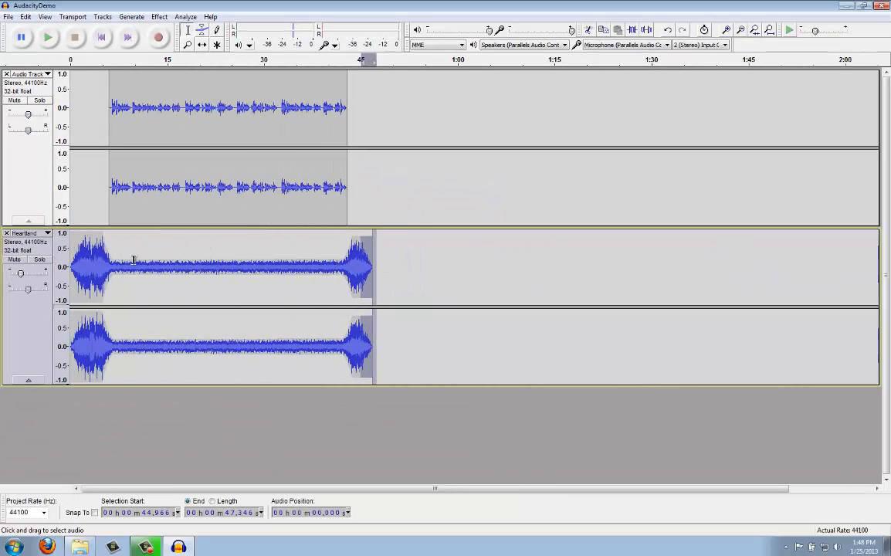
# Fit the whole project in view and save it.
pyautogui.click(769, 29)
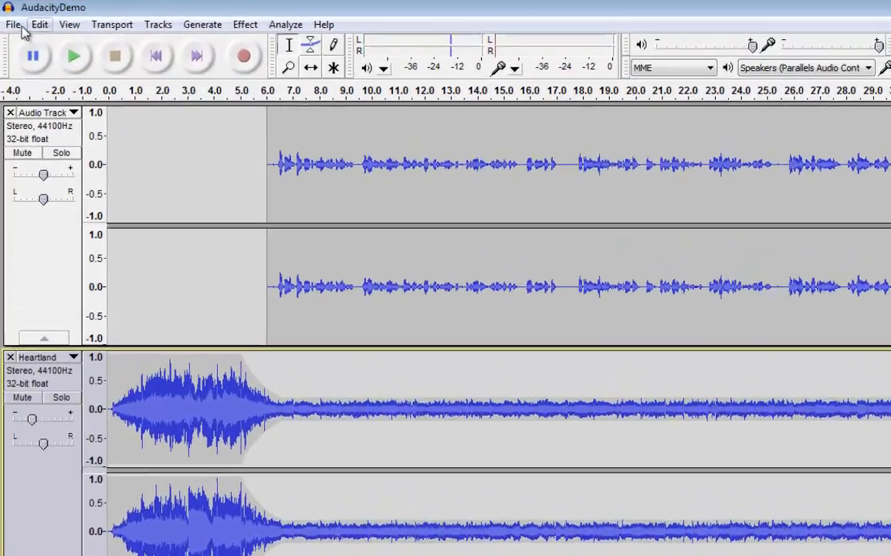
pyautogui.click(8, 16)
pyautogui.click(71, 138)
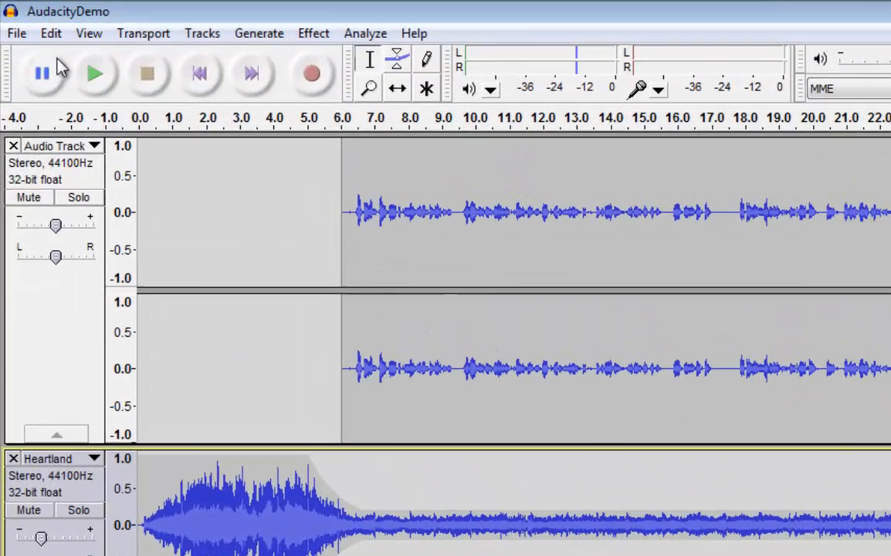
# Start an audio export into the My Audacity Project folder with the file name SMS_Intro.
pyautogui.click(18, 34)
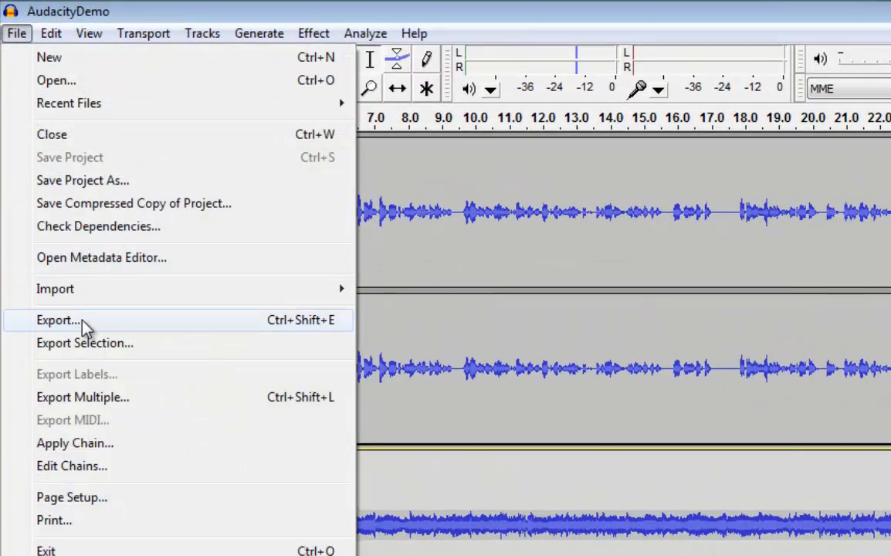
pyautogui.click(82, 323)
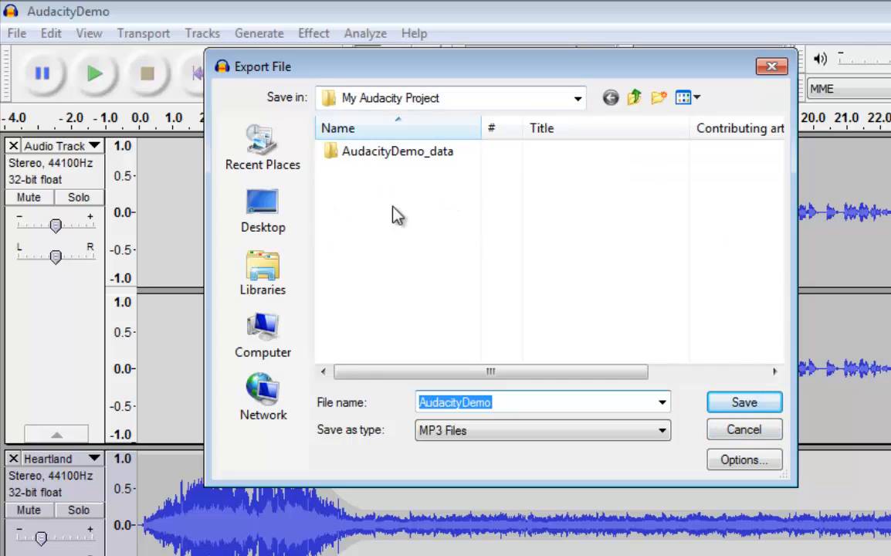
pyautogui.click(516, 402)
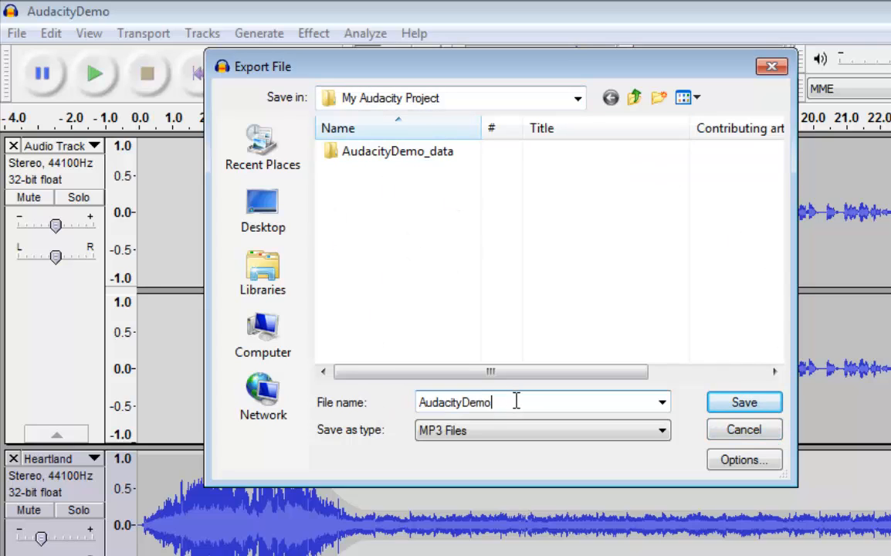
pyautogui.moveTo(516, 402); pyautogui.dragTo(363, 401)
pyautogui.write('SMS_Intro')
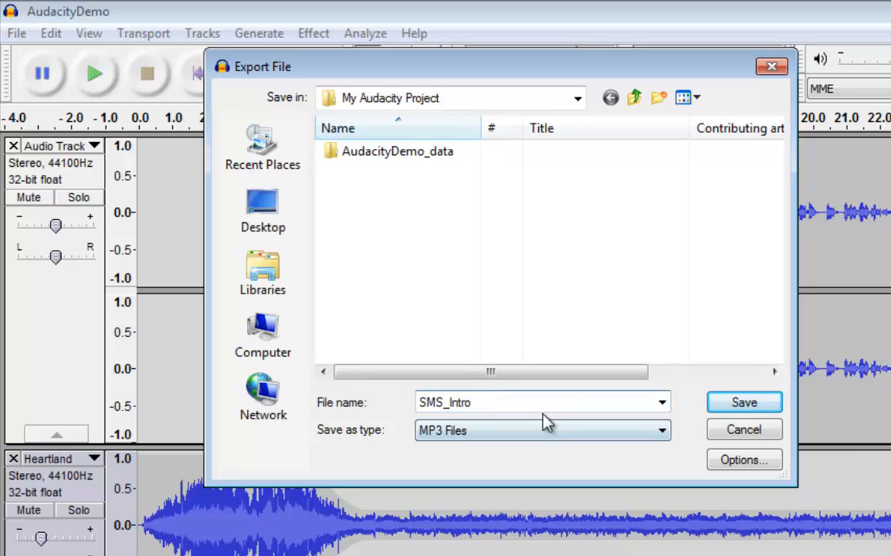
# Keep MP3 Files as the export format and save the file, accepting the mixdown to two stereo channels.
pyautogui.click(588, 431)
pyautogui.scroll(2, 595, 464)
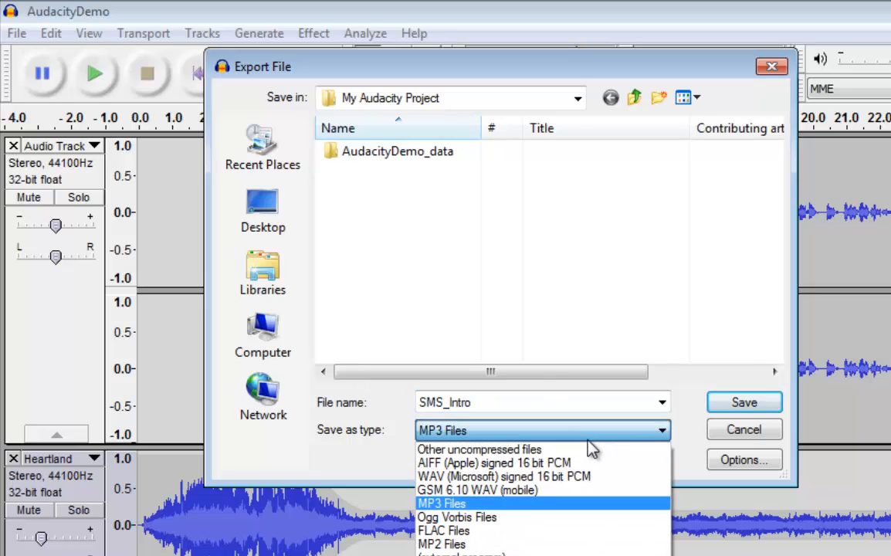
pyautogui.click(452, 503)
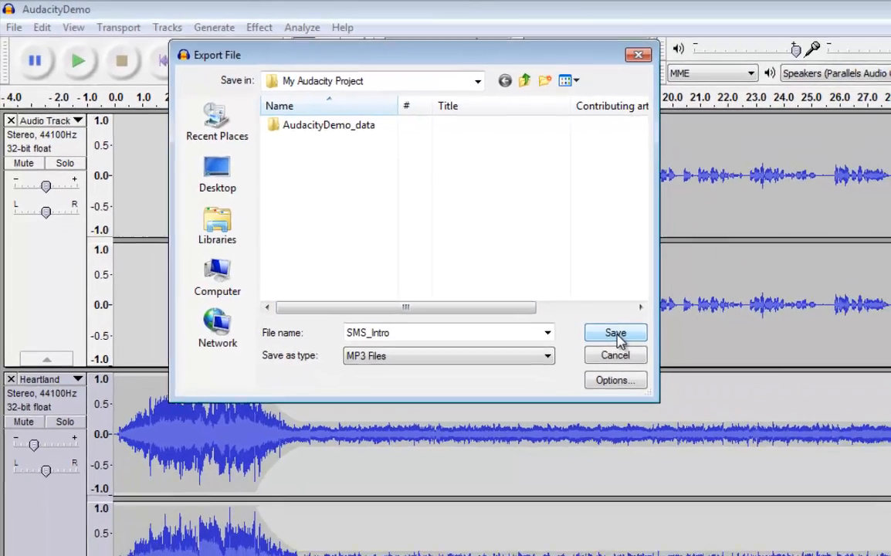
pyautogui.click(620, 341)
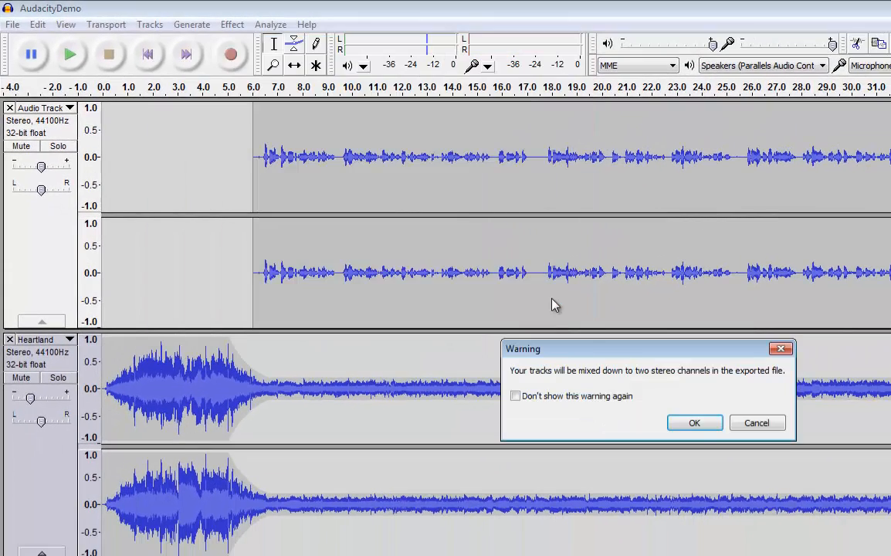
pyautogui.click(695, 425)
pyautogui.click(398, 363)
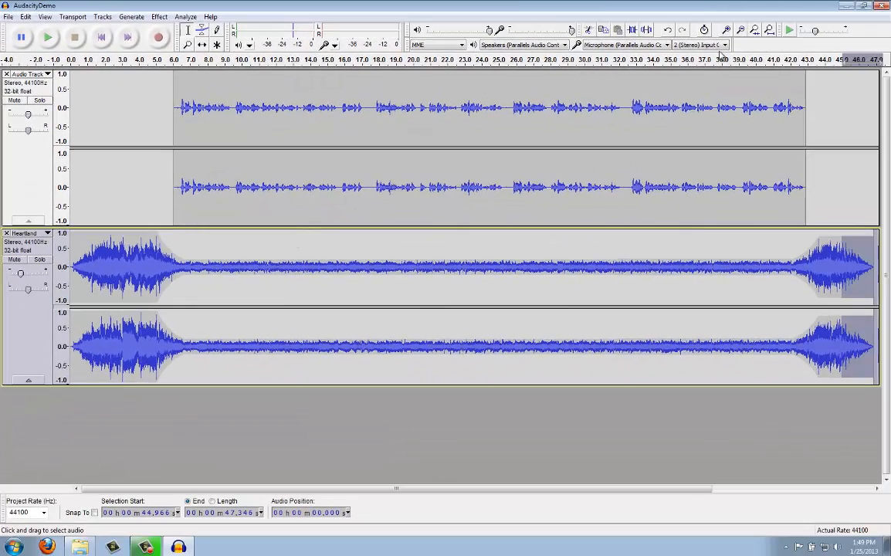
# Switch to the desktop, open the My Audacity Project folder, and play part of the exported SMS_Intro MP3 to check it.
pyautogui.click(842, 5)
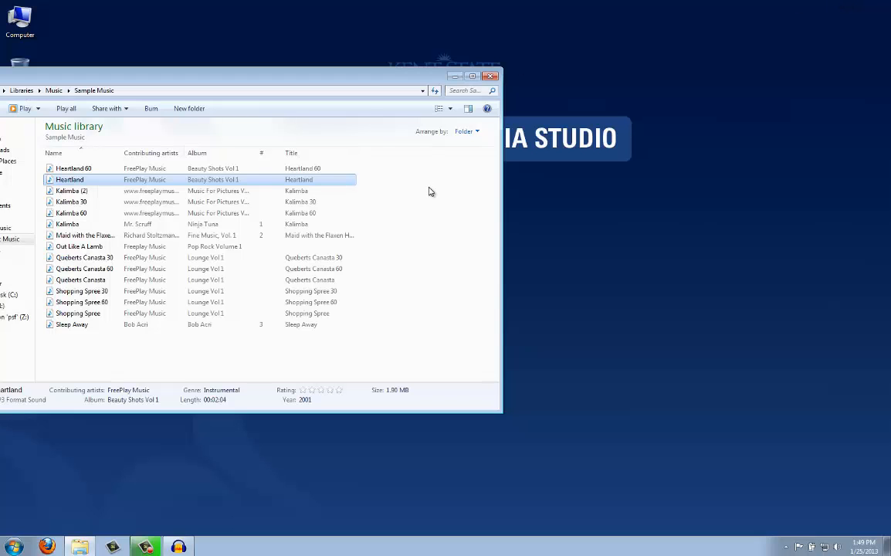
pyautogui.click(498, 78)
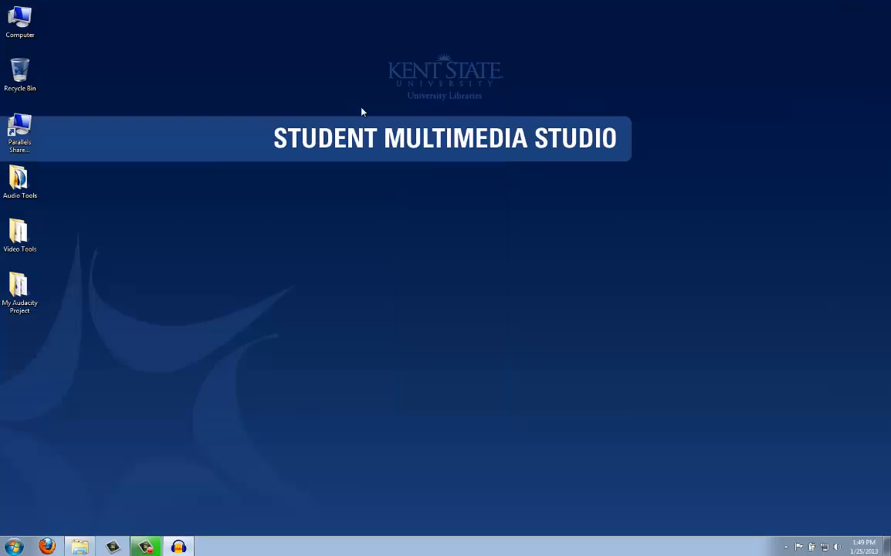
pyautogui.doubleClick(25, 283)
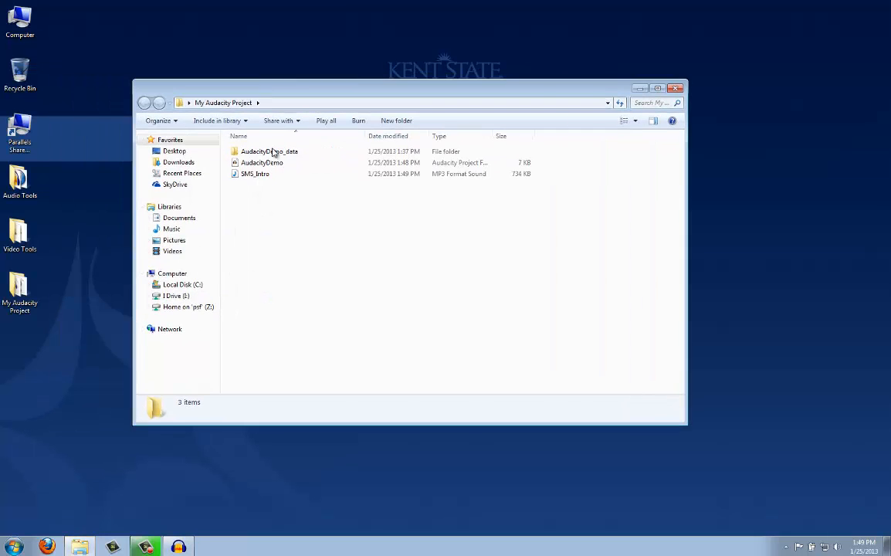
pyautogui.click(257, 176)
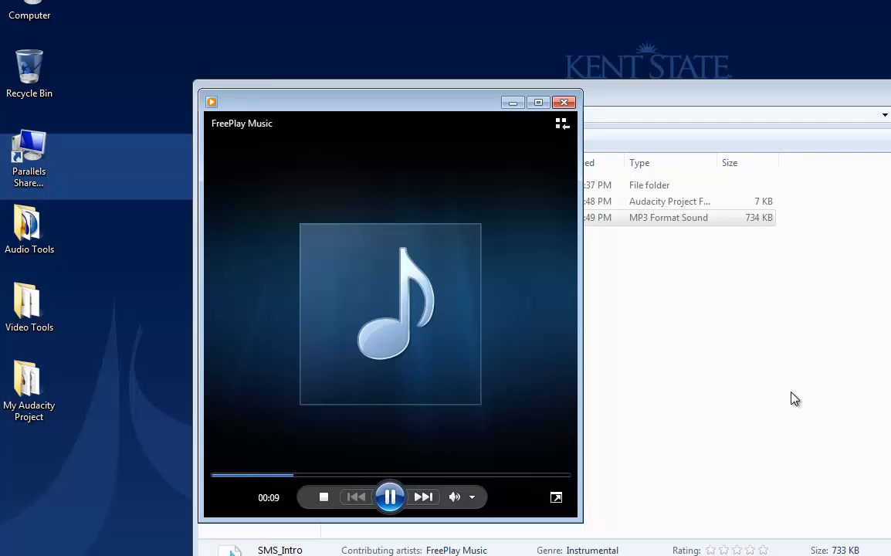
pyautogui.click(324, 498)
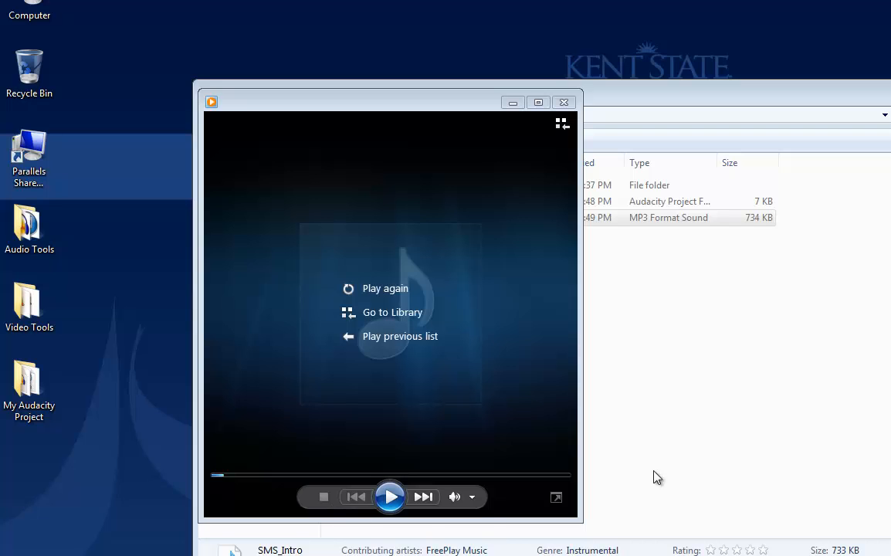